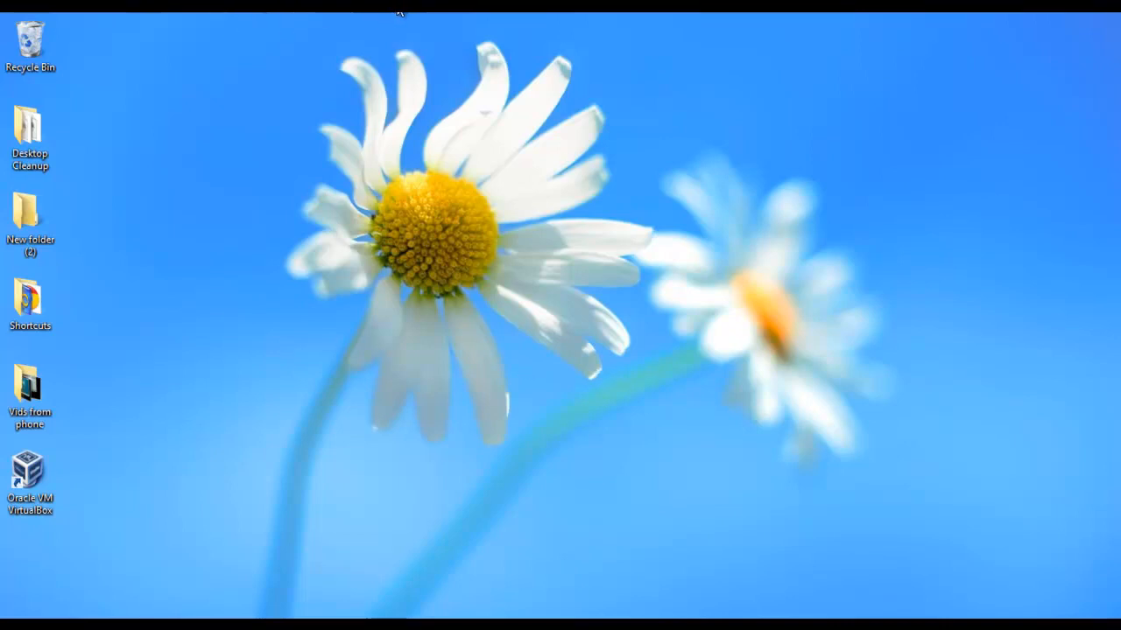
- Start adding a role to the Serv R2 virtual machine in Server Manager and select the DHCP Server role
mouse_move(401, 17)
click(345, 61)
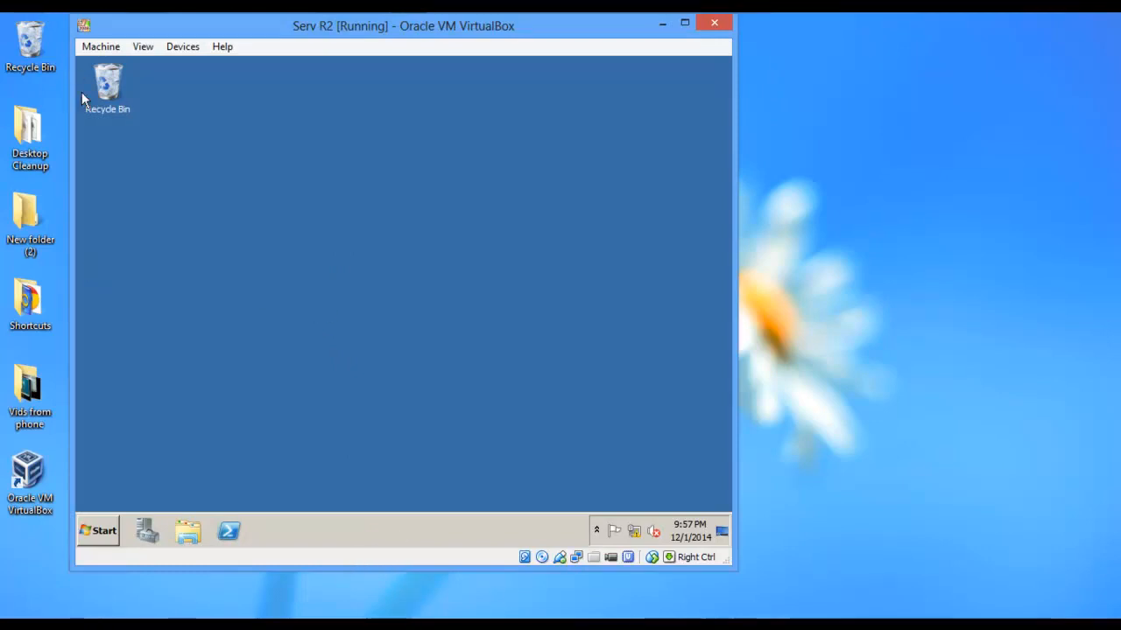
click(148, 526)
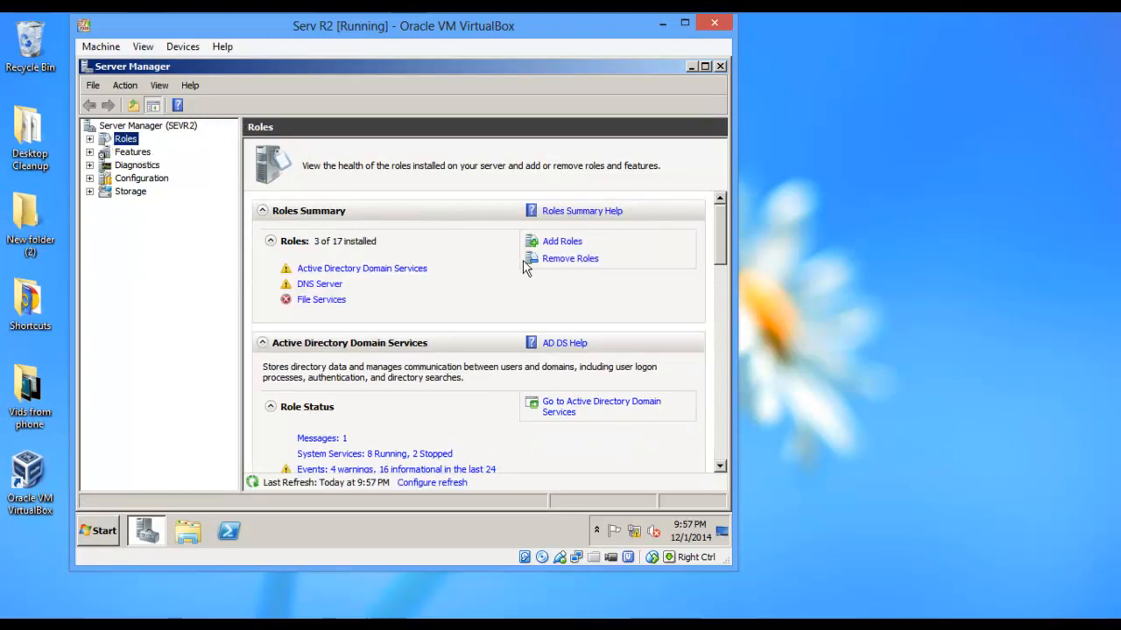
click(568, 246)
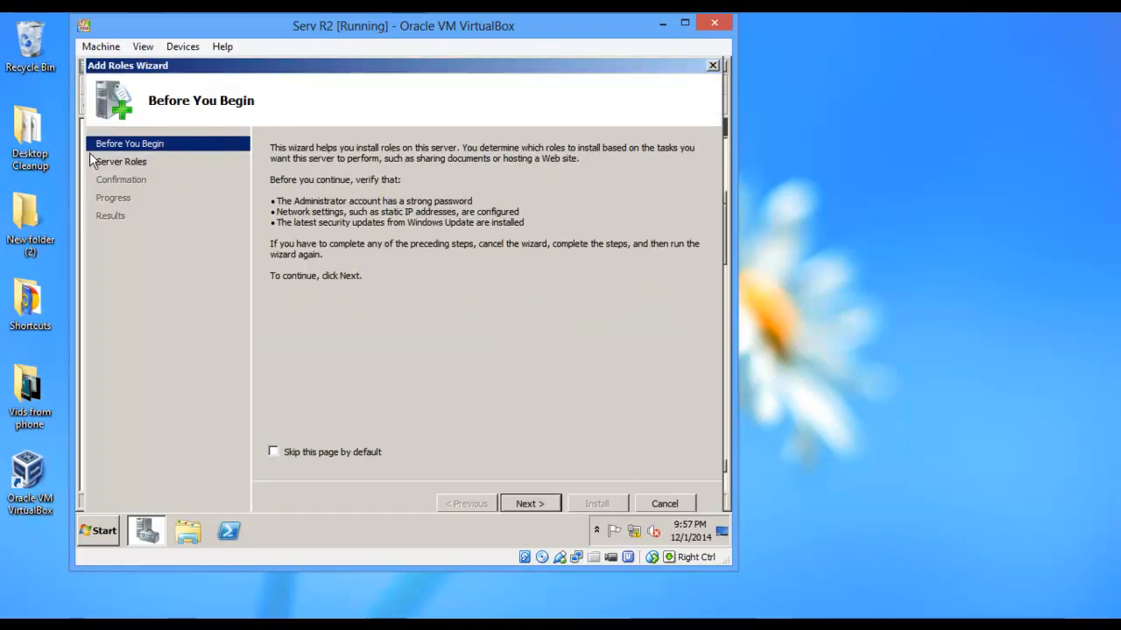
click(127, 168)
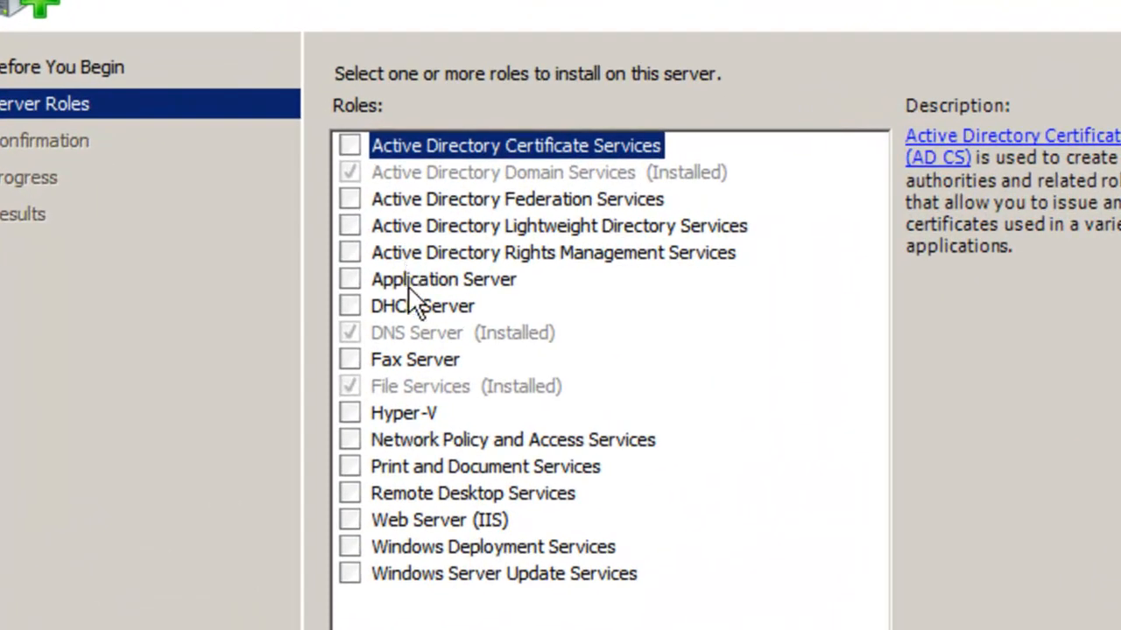
click(349, 306)
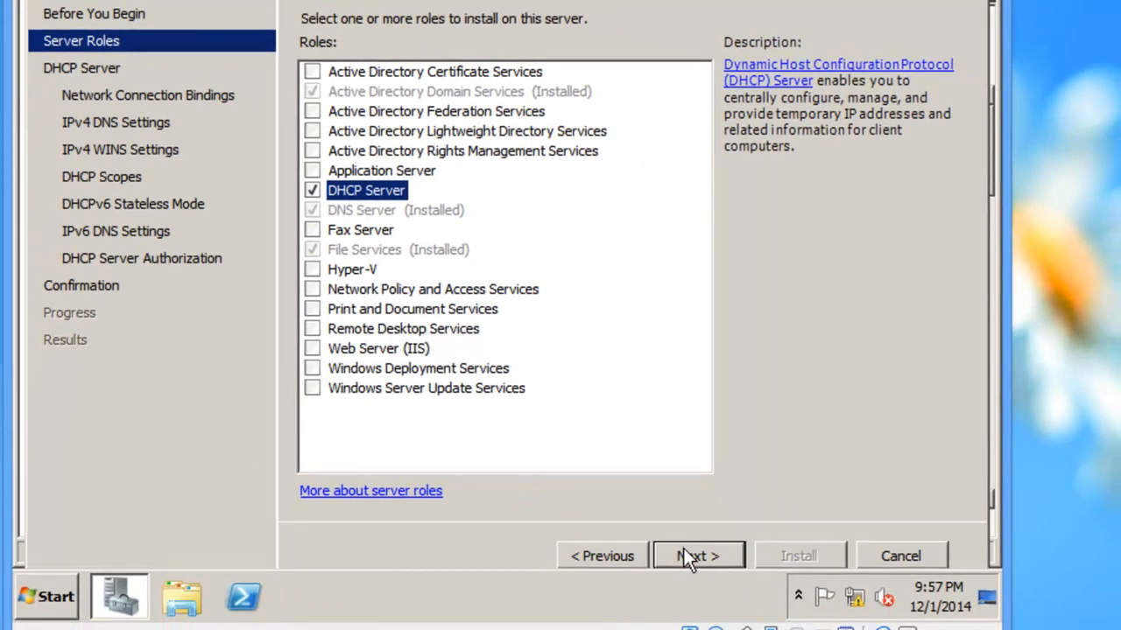
click(687, 557)
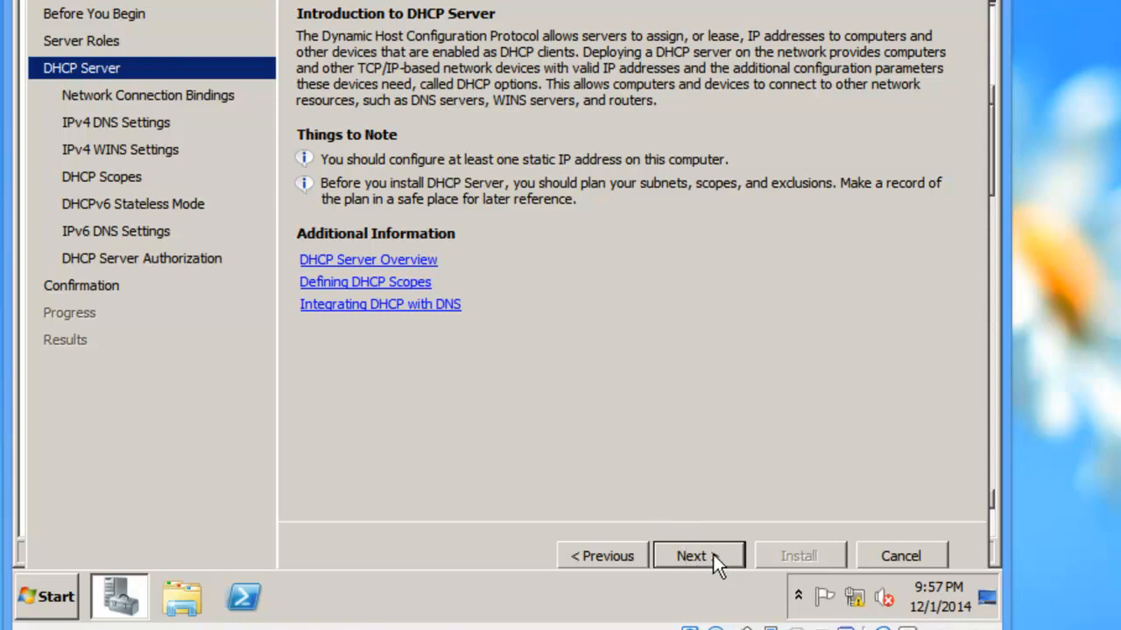
- Validate 127.0.0.1 as the preferred IPv4 DNS server and continue without requiring WINS
click(712, 553)
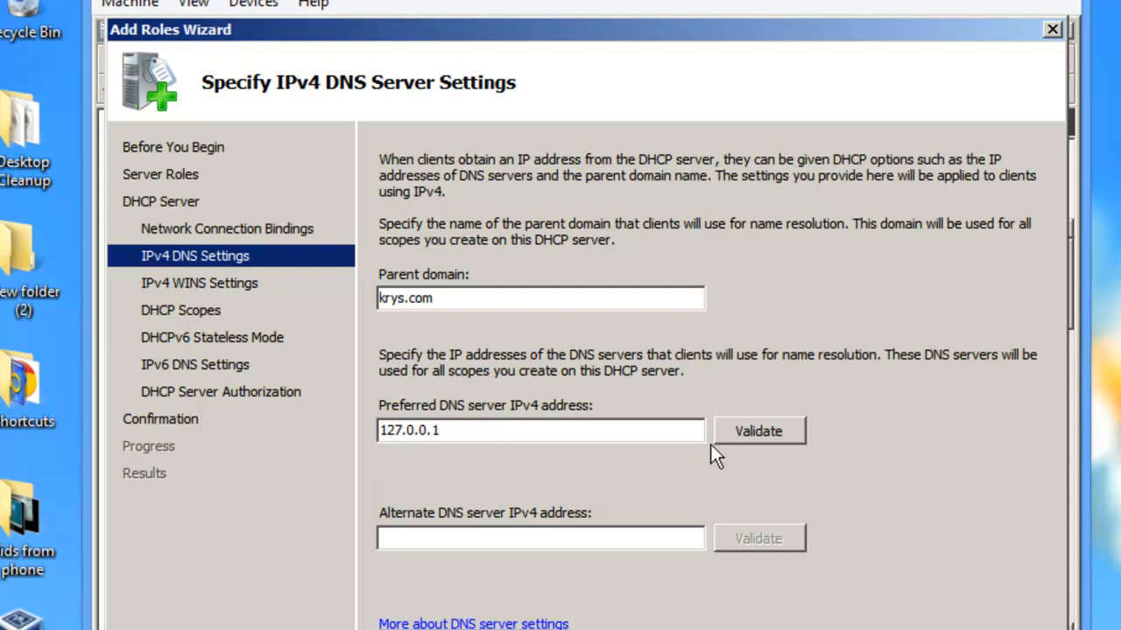
click(765, 431)
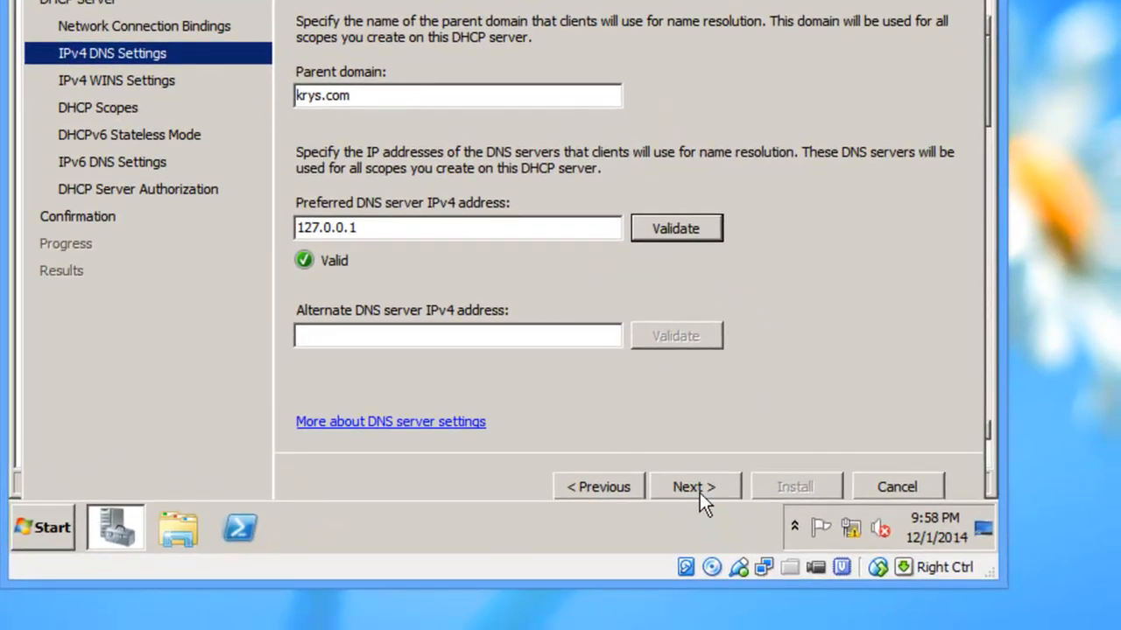
click(700, 489)
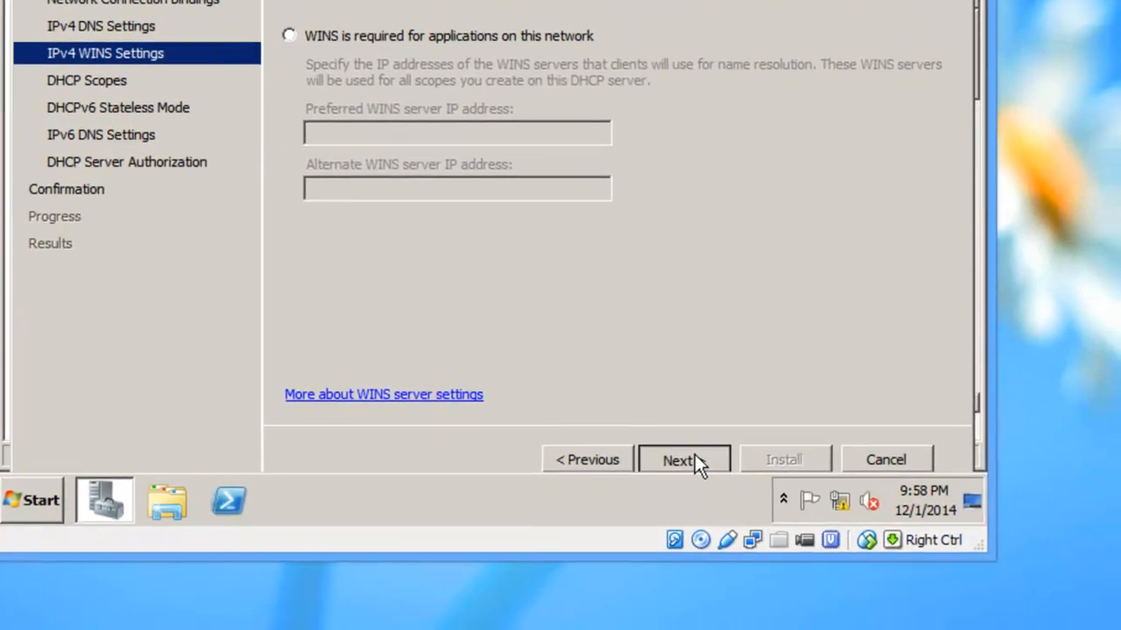
click(693, 457)
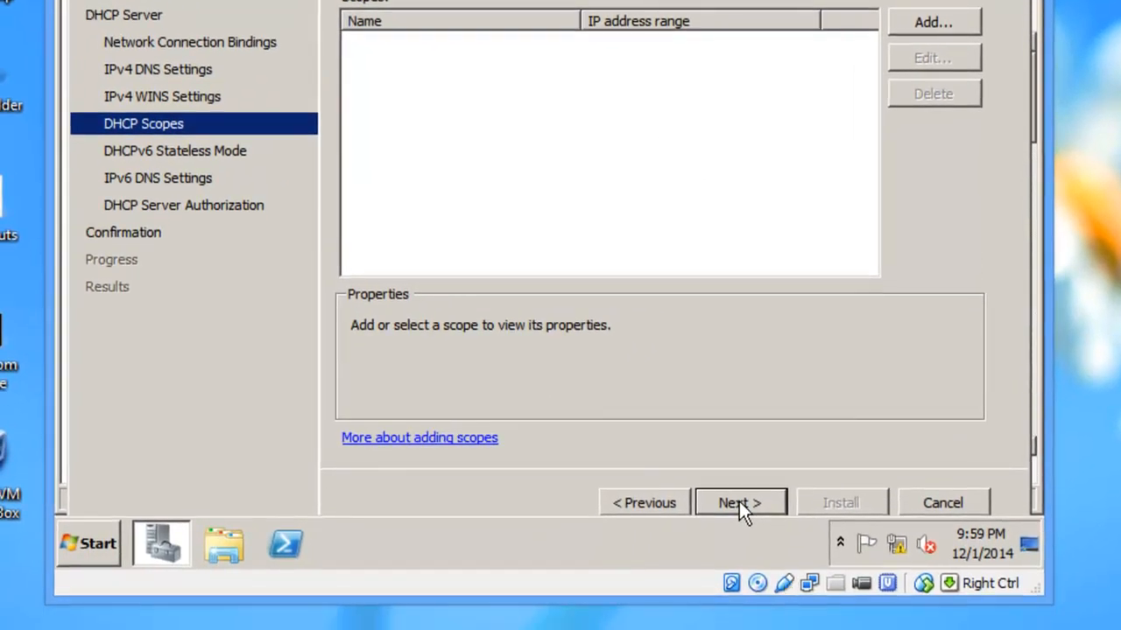
- Continue without defining any DHCP scopes and disable DHCPv6 stateless mode for this server
click(739, 501)
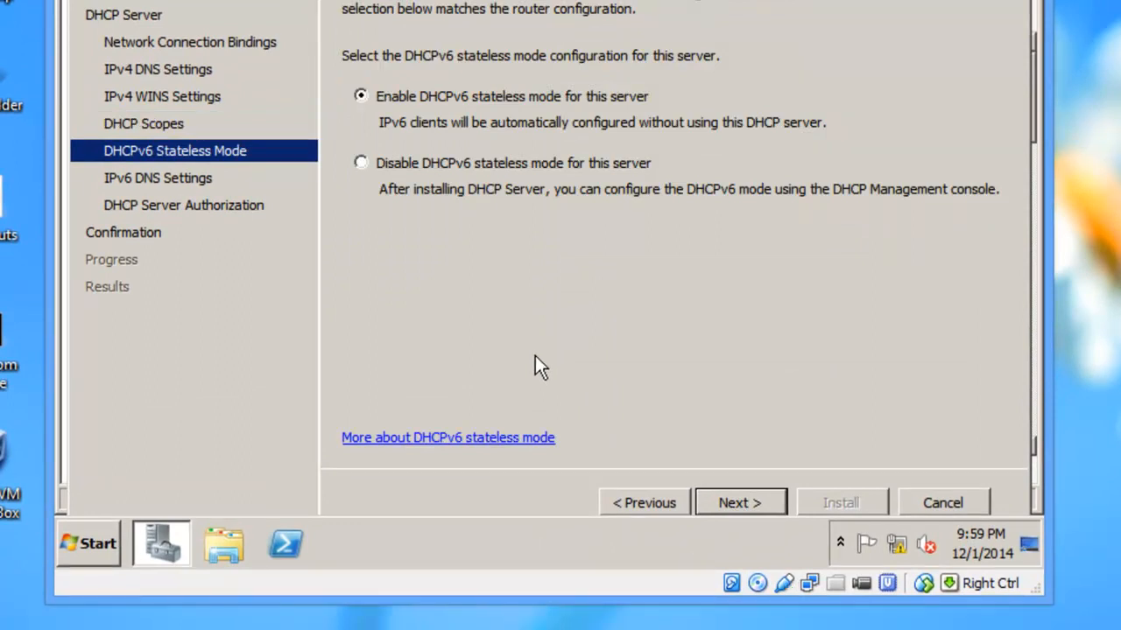
click(369, 167)
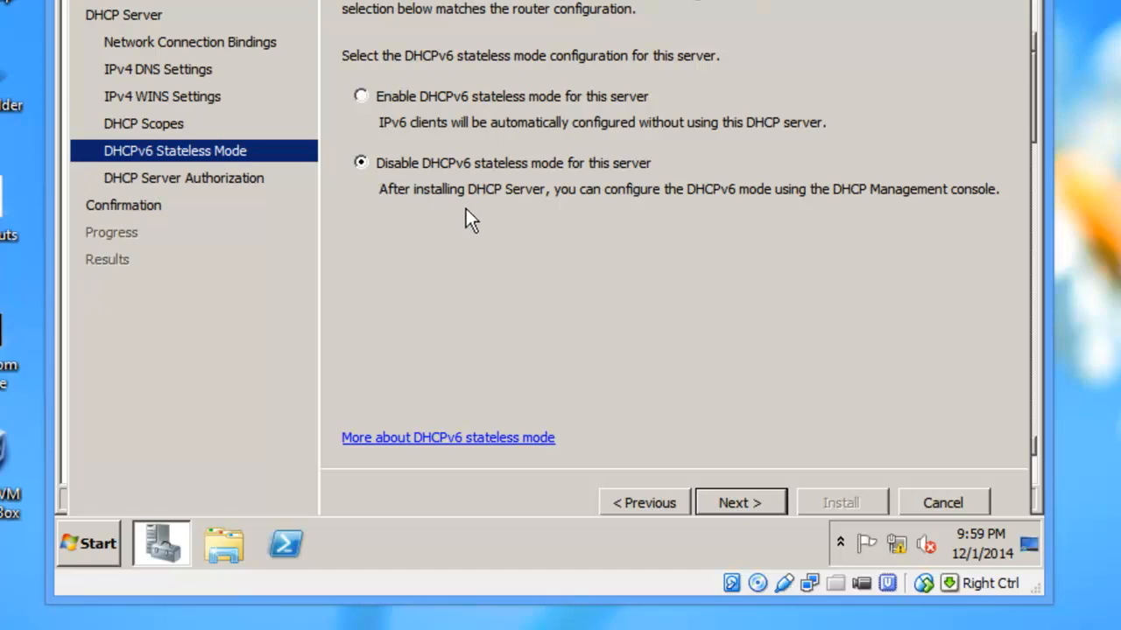
click(749, 505)
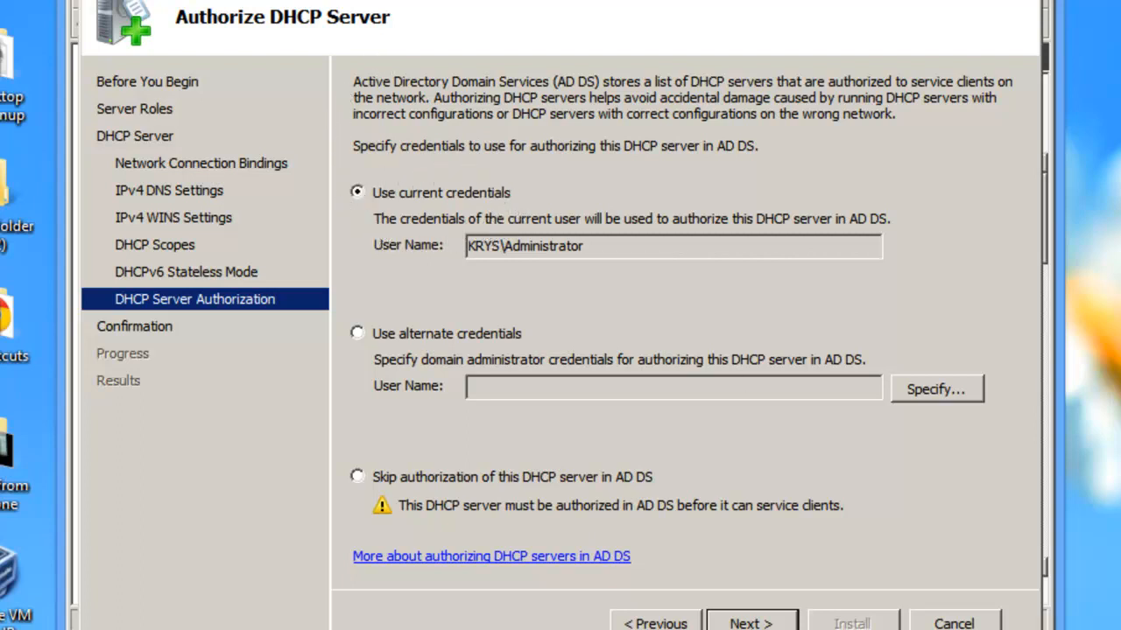
- Authorize the DHCP server with the current credentials and install the role, closing the wizard and Server Manager when done
click(761, 624)
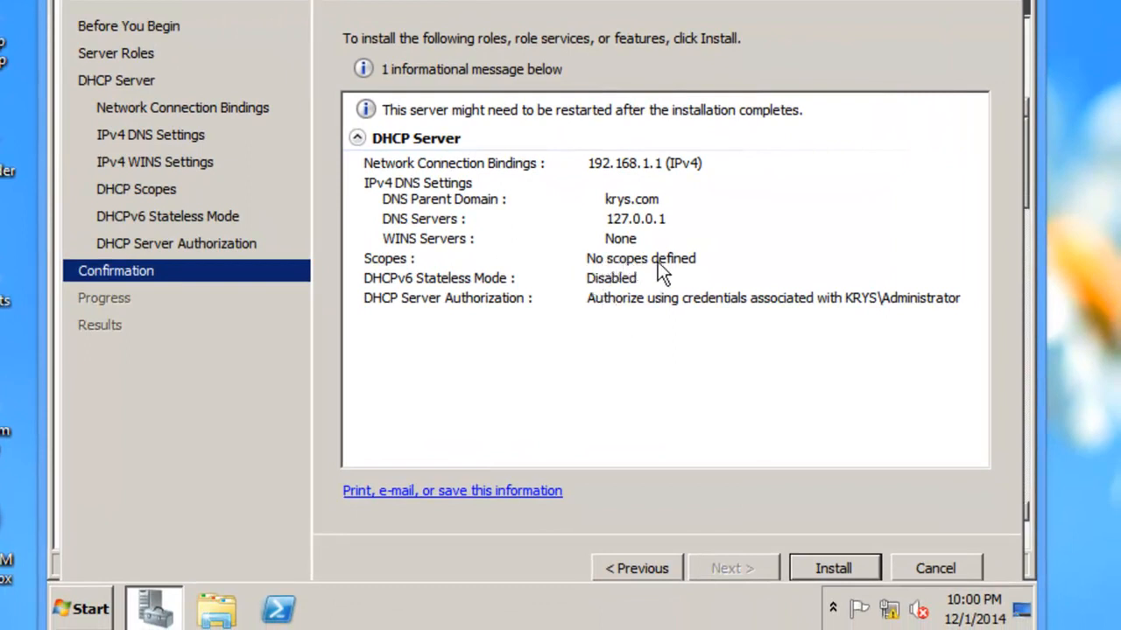
click(829, 566)
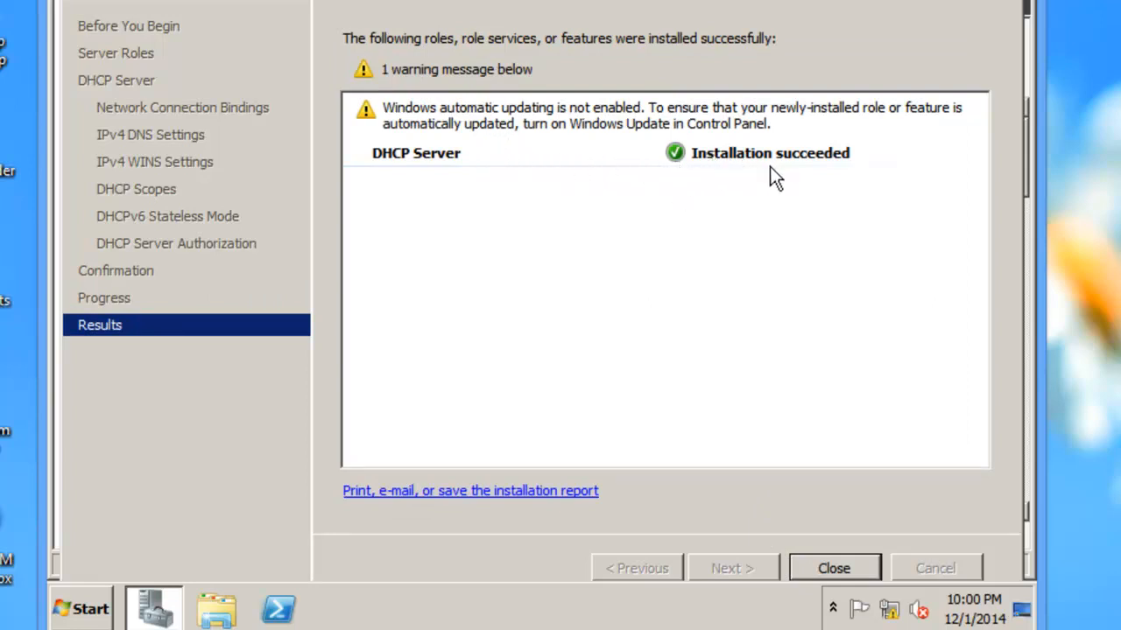
click(831, 569)
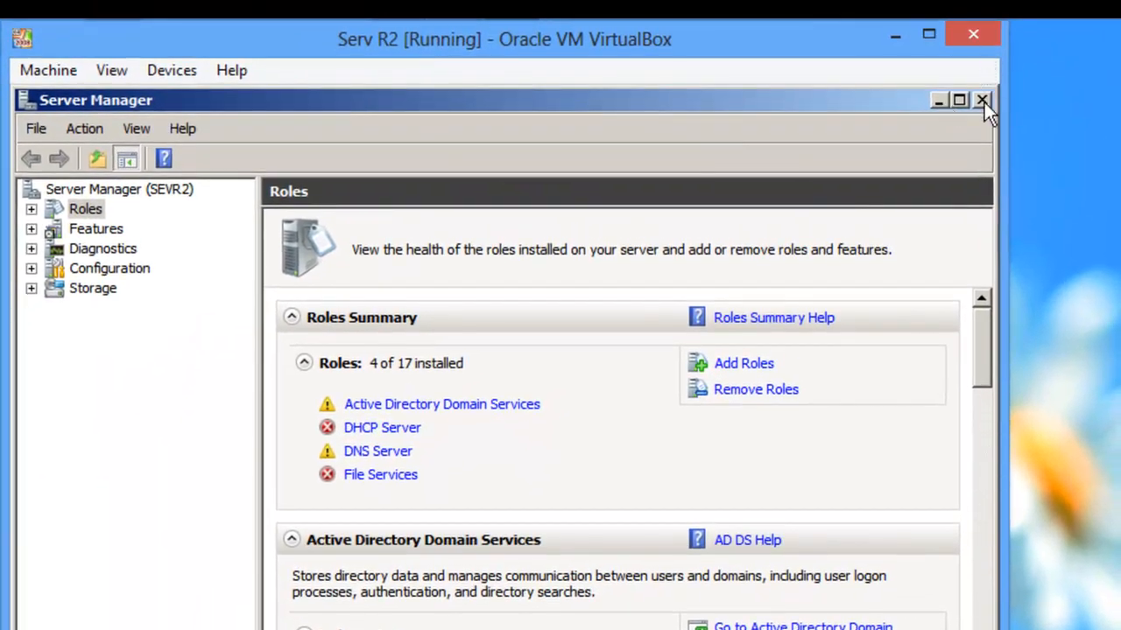
click(982, 101)
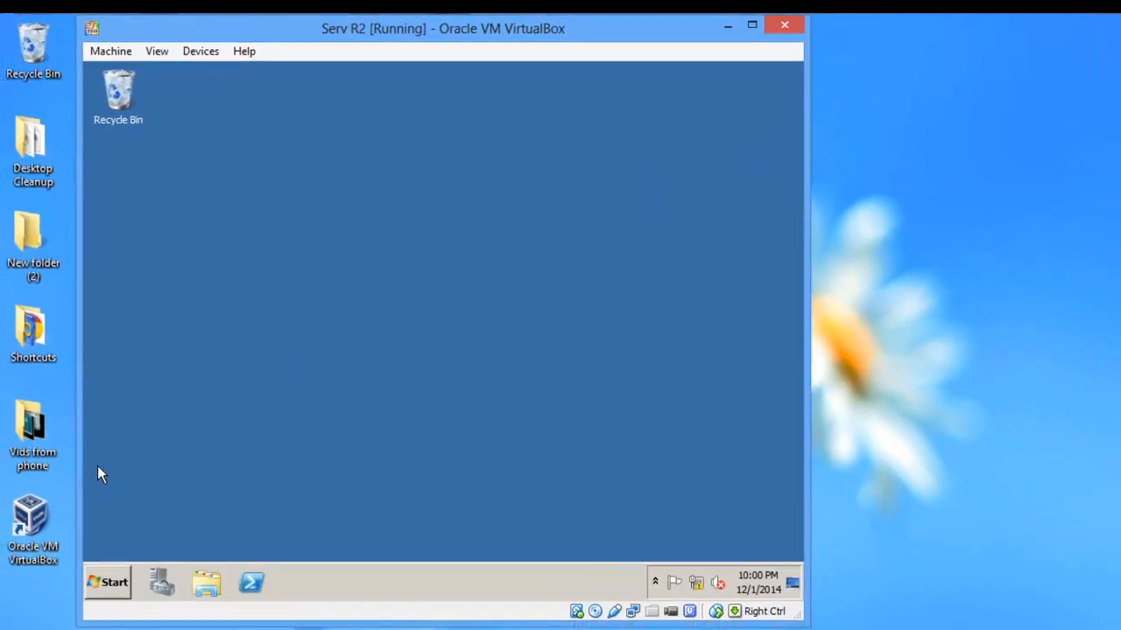
- Open the DHCP administrative console in a maximized window and expand the server's IPv4 node
click(109, 585)
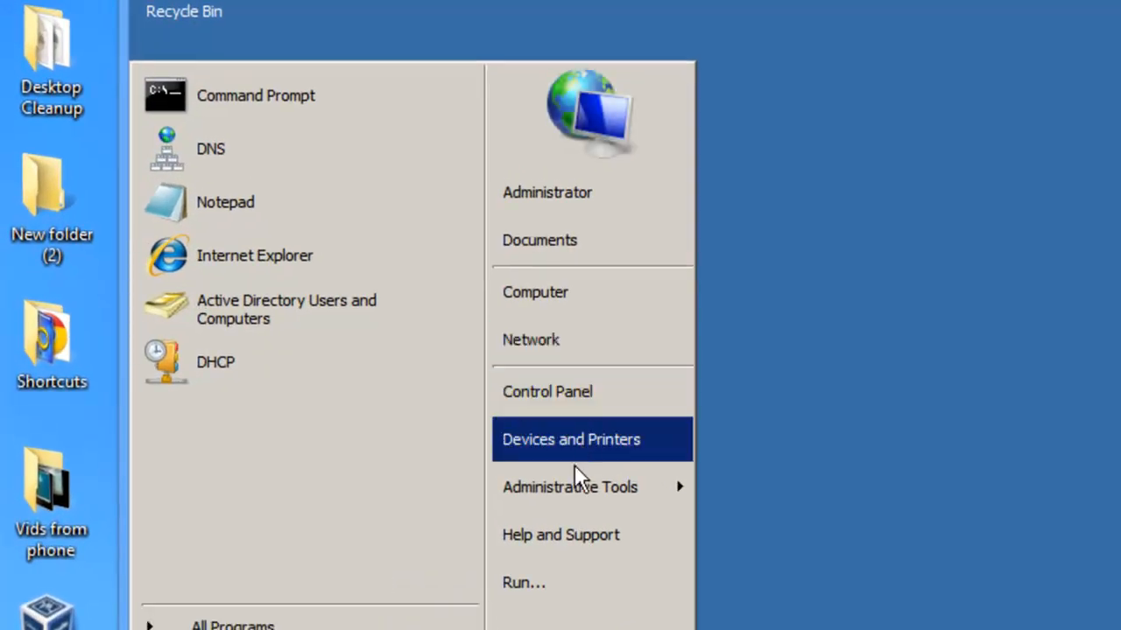
mouse_move(601, 471)
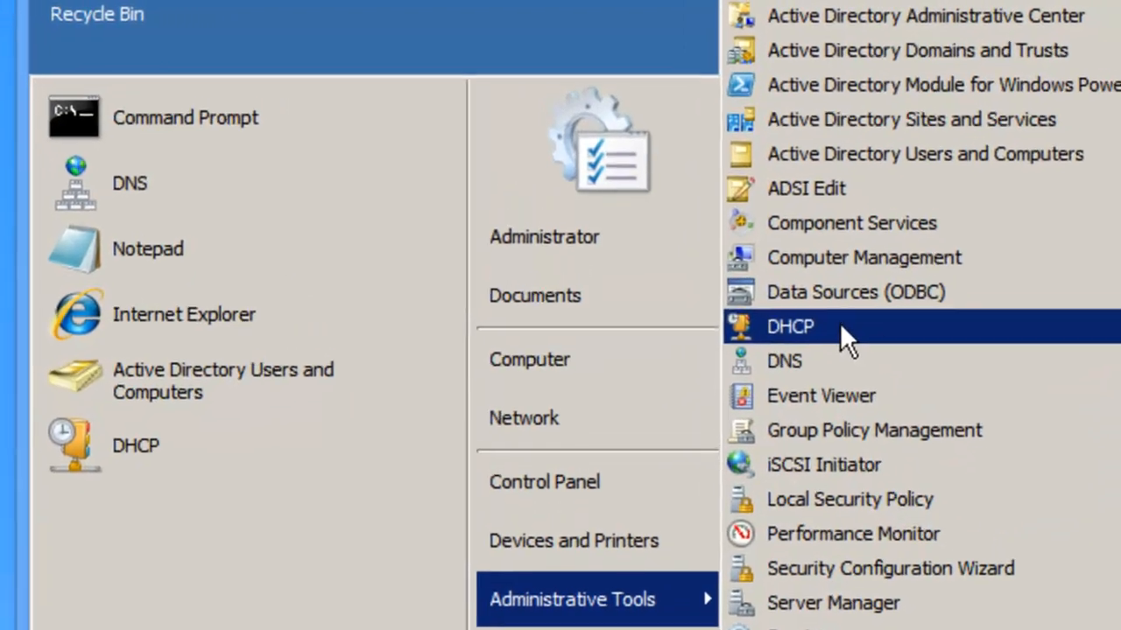
click(792, 268)
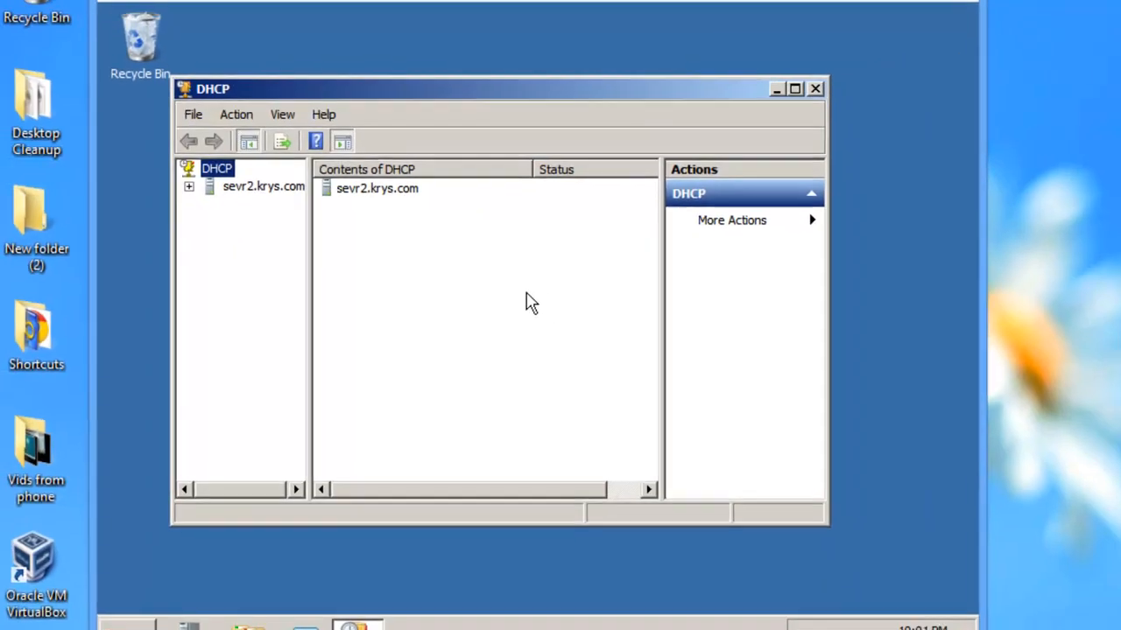
double_click(633, 95)
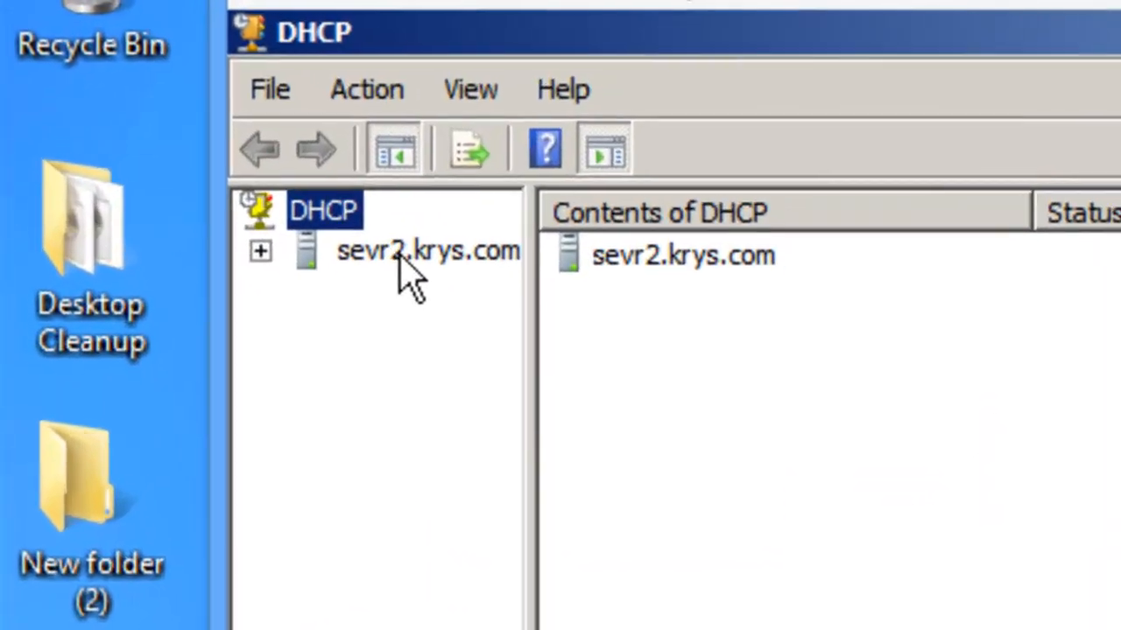
double_click(320, 260)
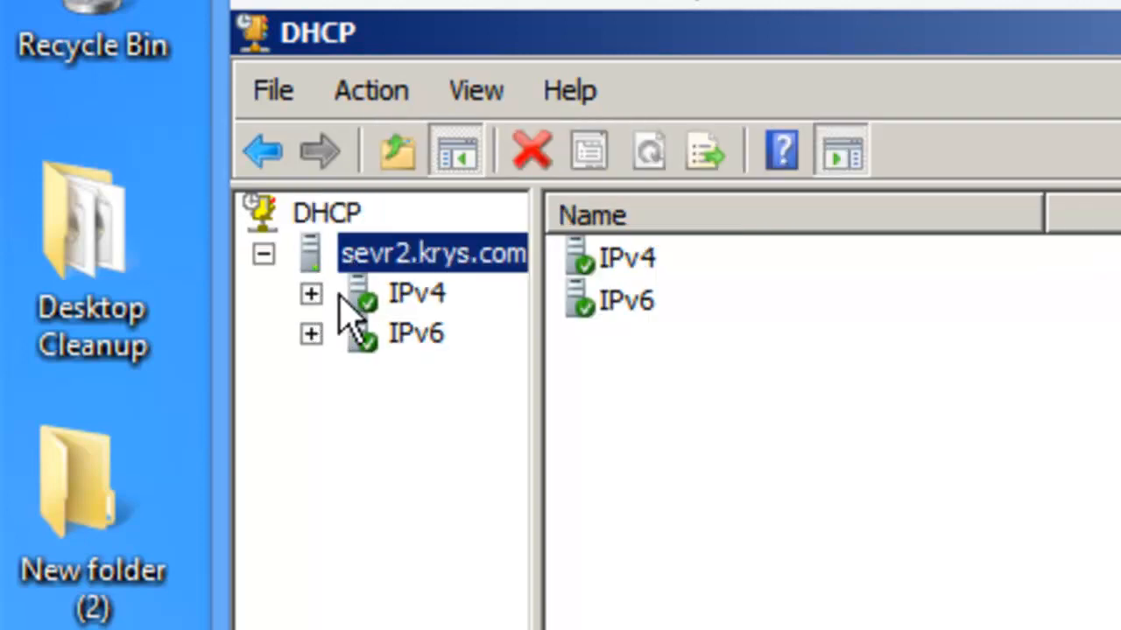
double_click(357, 302)
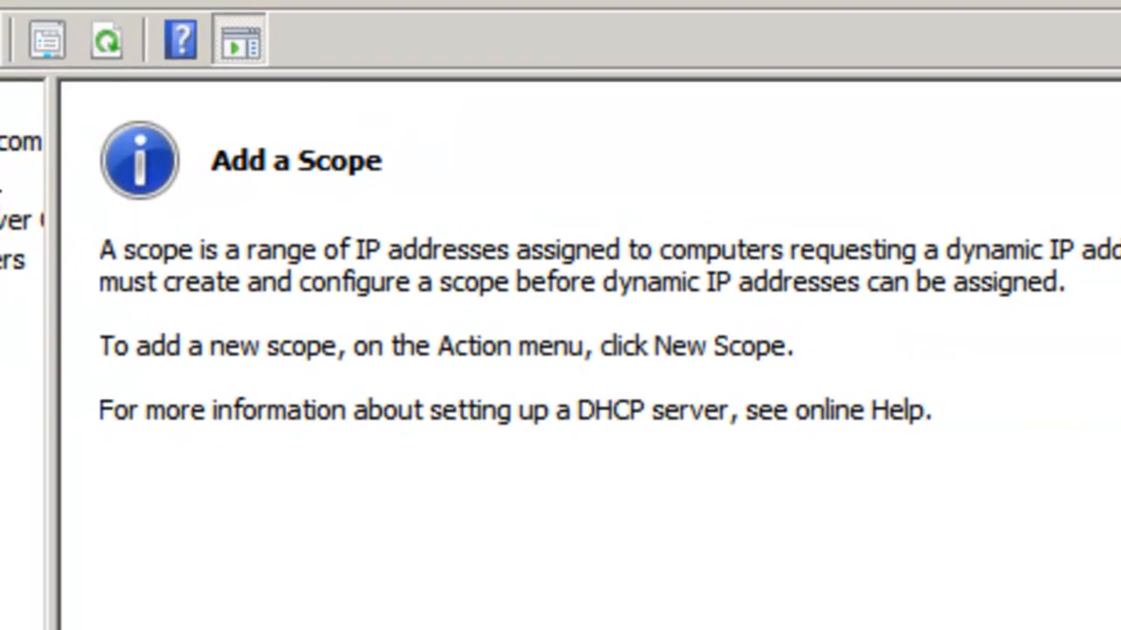
- Create a new IPv4 scope named scope1 with the description sales
right_click(190, 112)
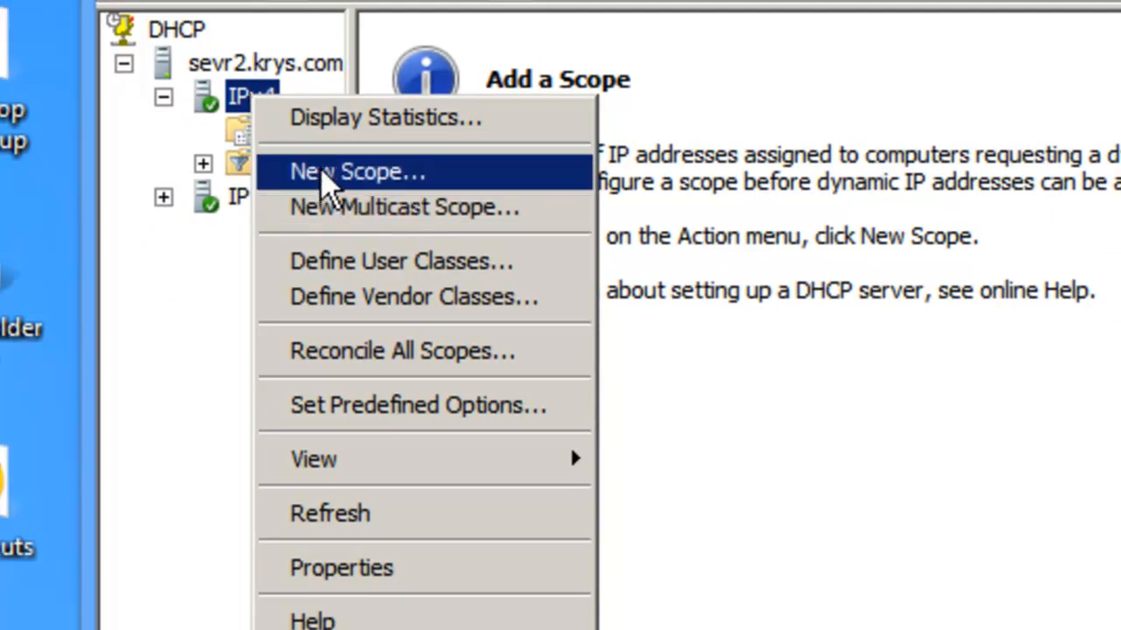
click(326, 175)
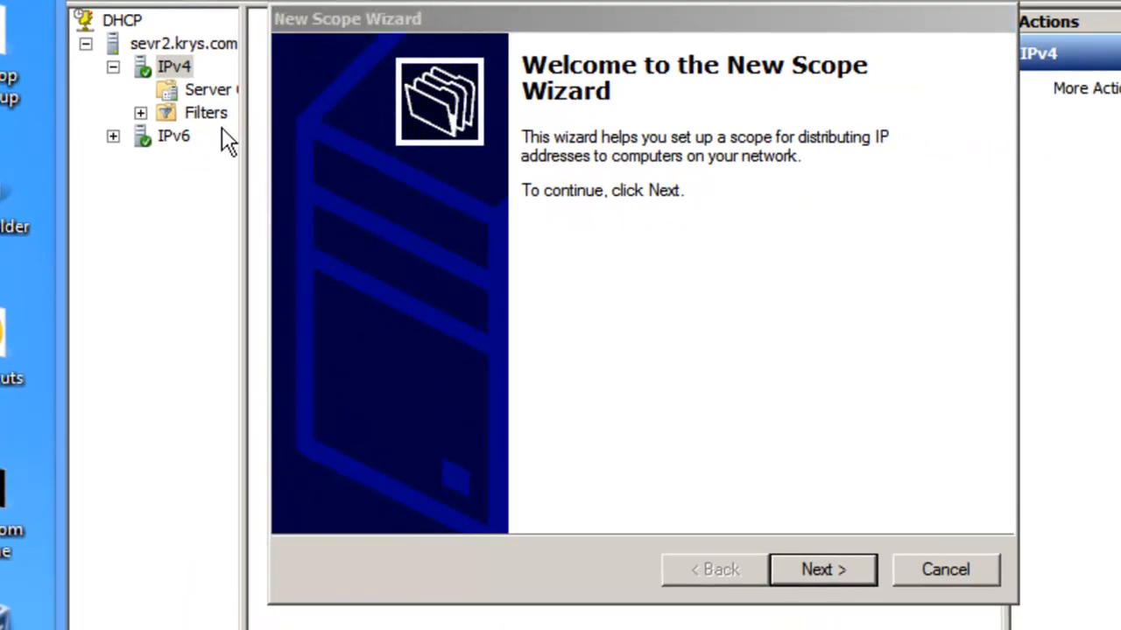
click(833, 565)
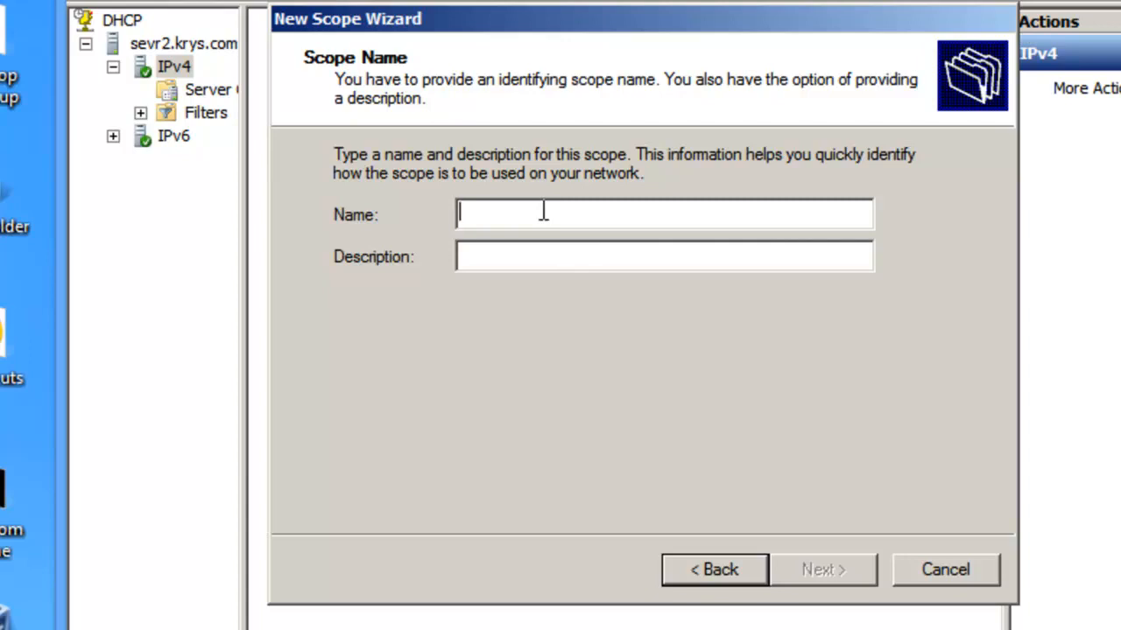
text(scope)
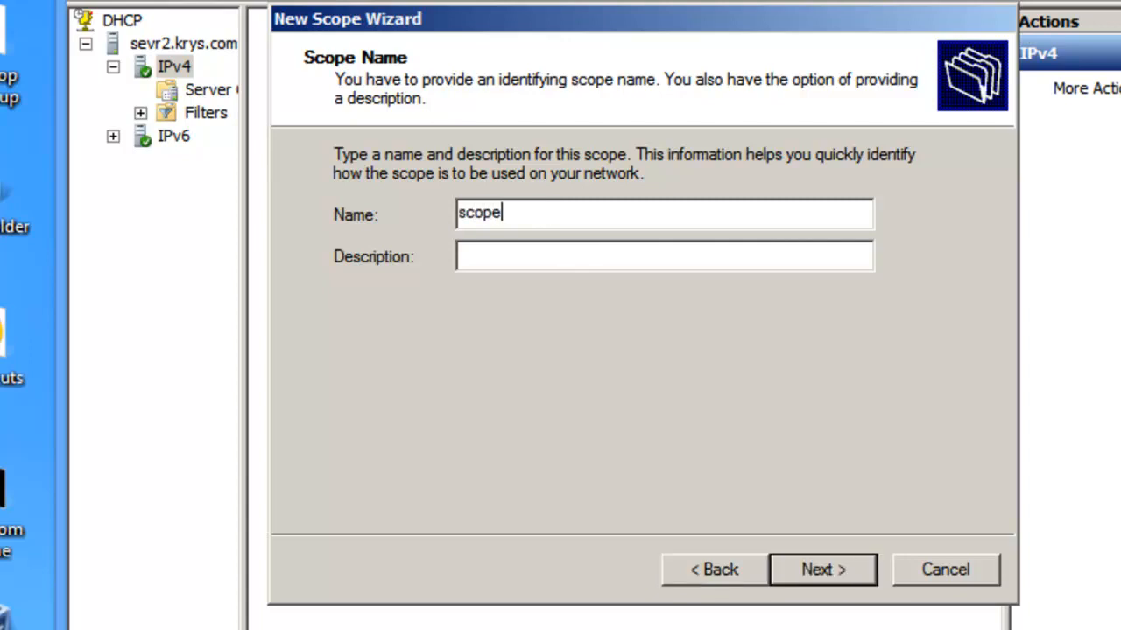
text(1)
click(546, 254)
text(sales)
click(828, 572)
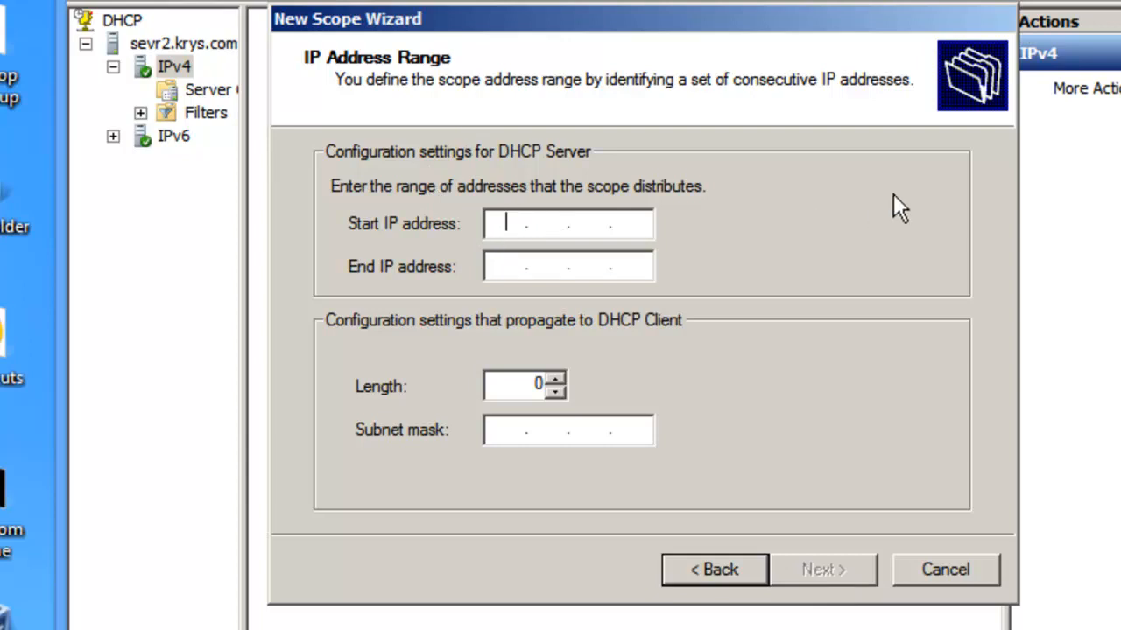
- Set the scope's address range from 192.168.1.1 to 192.168.1.20, accepting the default subnet mask
text(192.168.1.)
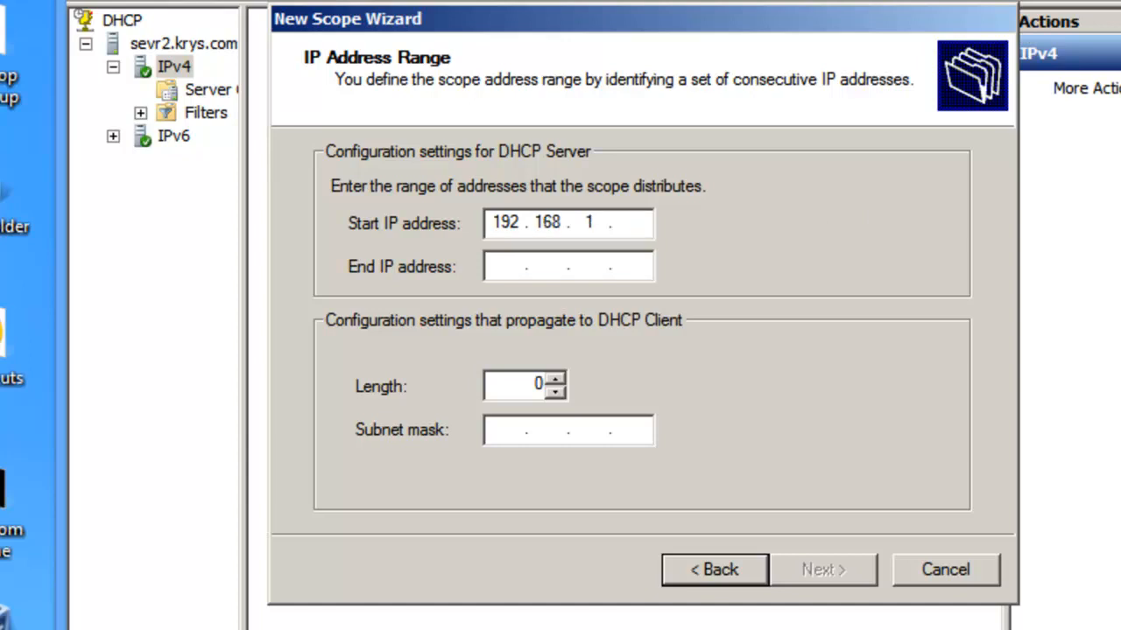
text(1)
click(497, 266)
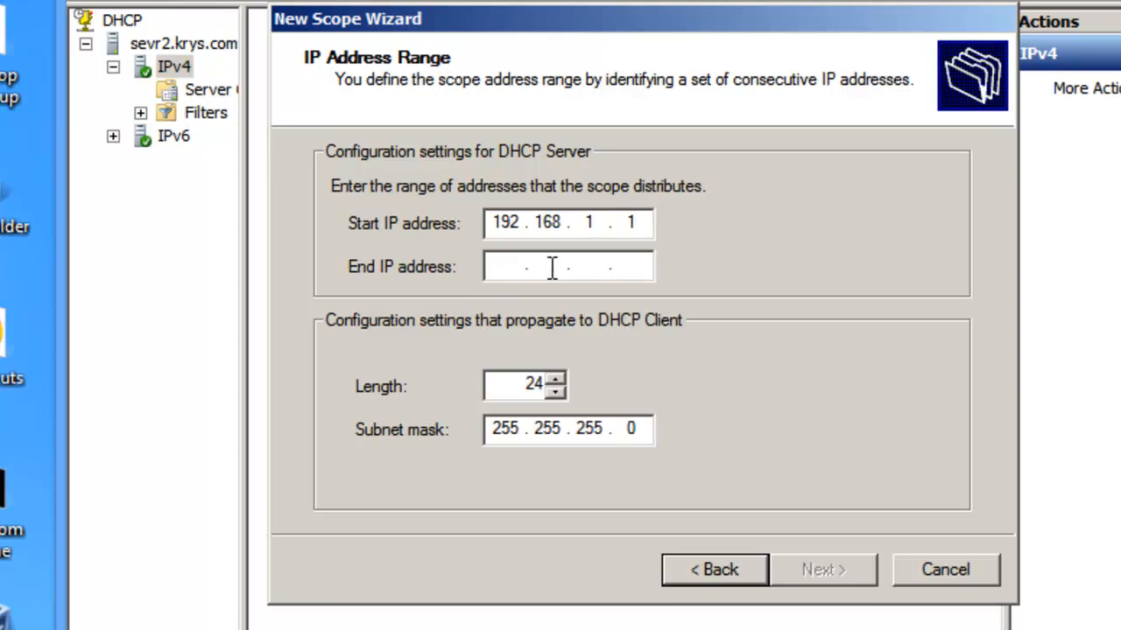
text(192.1)
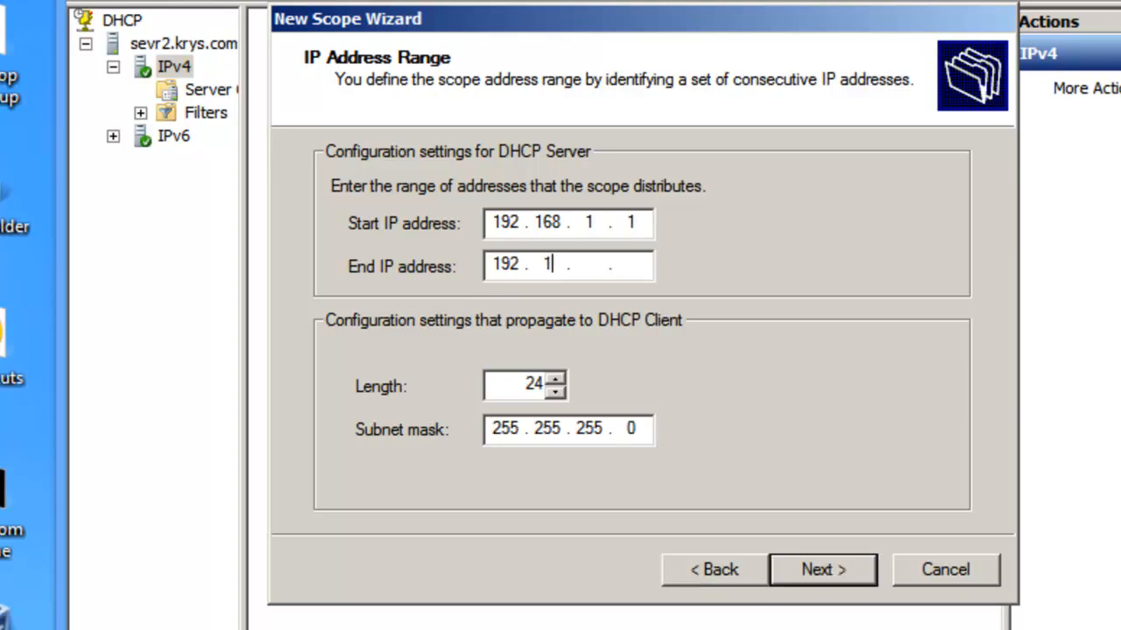
text(68.1.20)
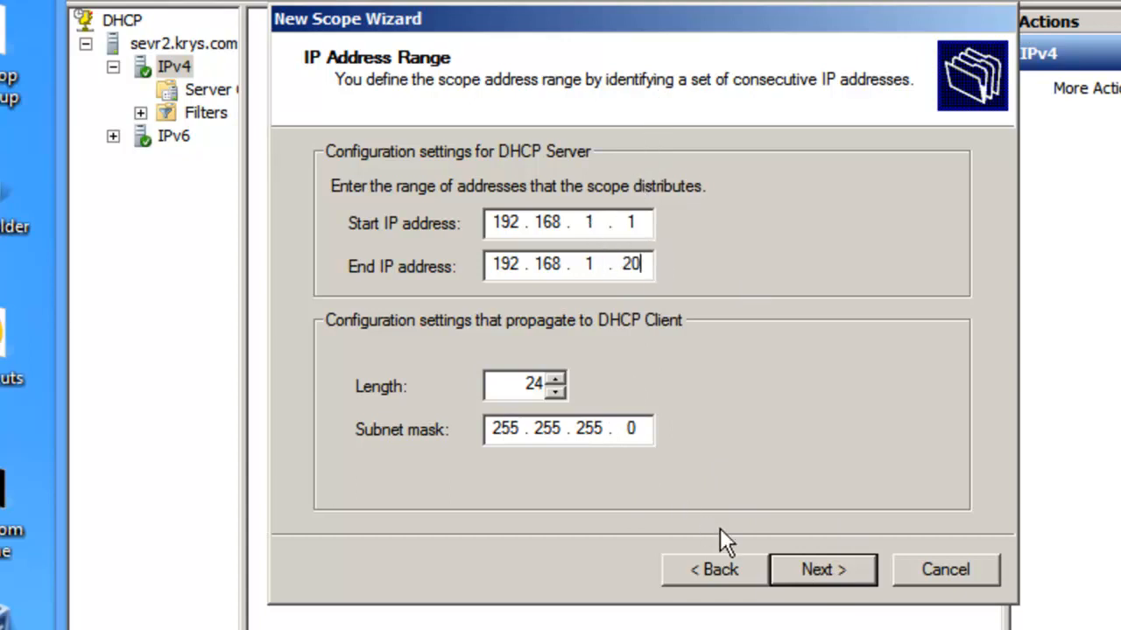
click(818, 573)
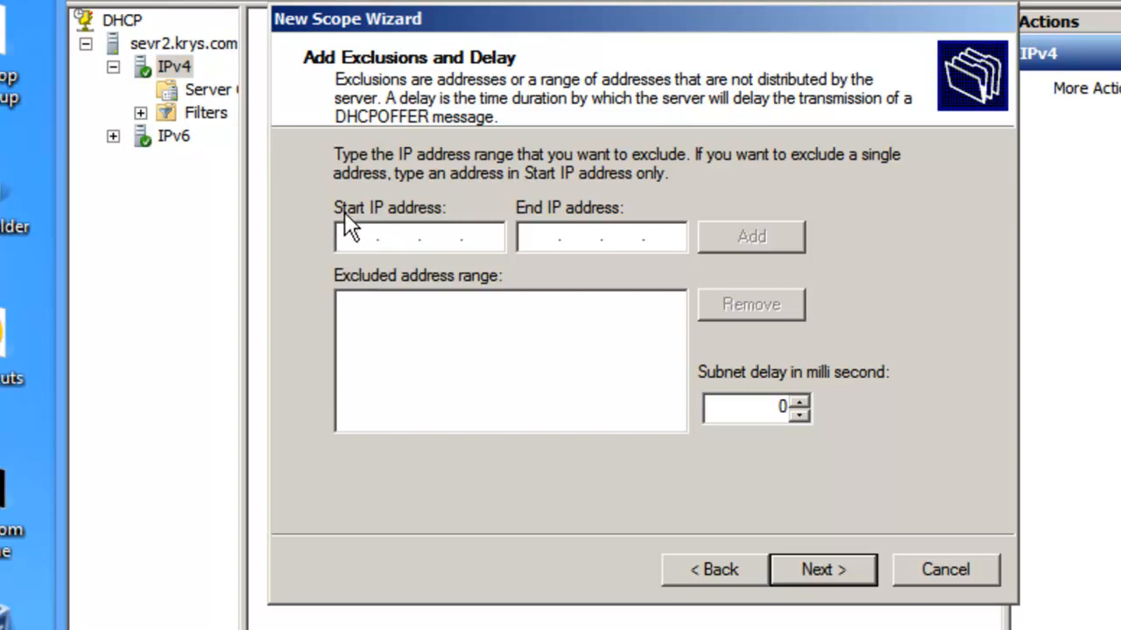
- Exclude the address range 192.168.1.1 to 192.168.1.5 from distribution in the new scope
text(192.168.1.1)
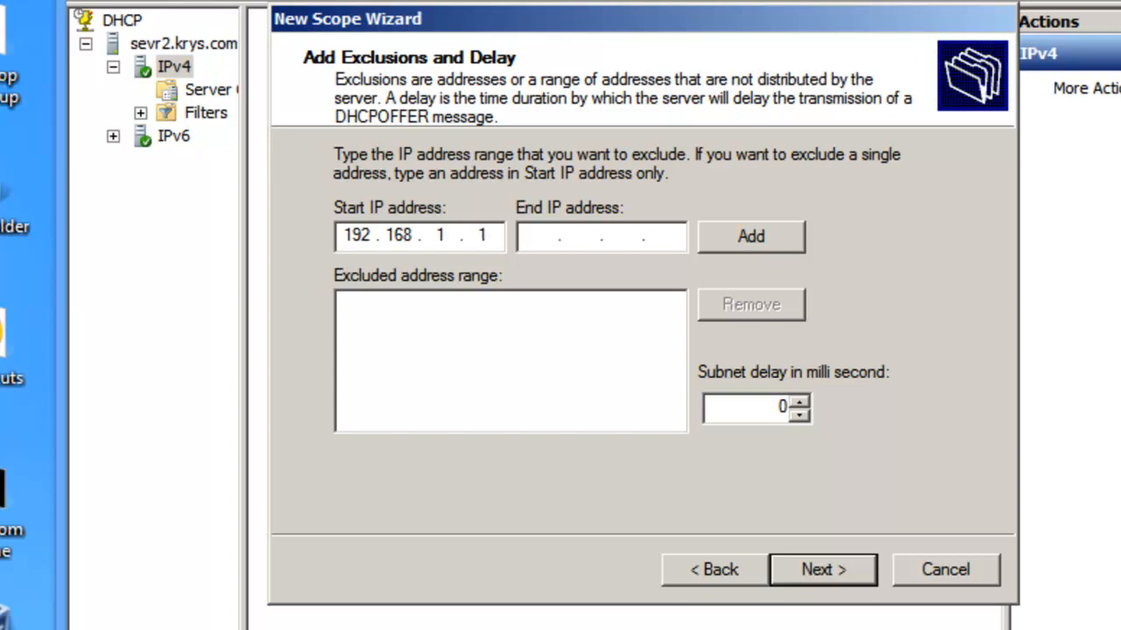
key(Tab)
text(192 . 168 . 1 . )
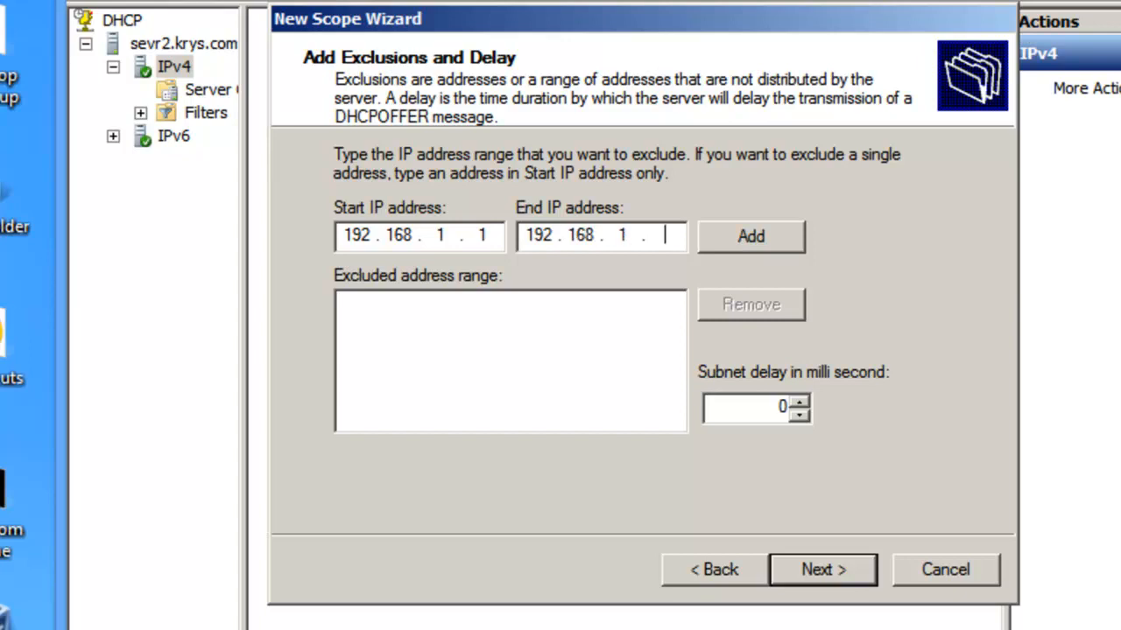
text(5)
click(763, 237)
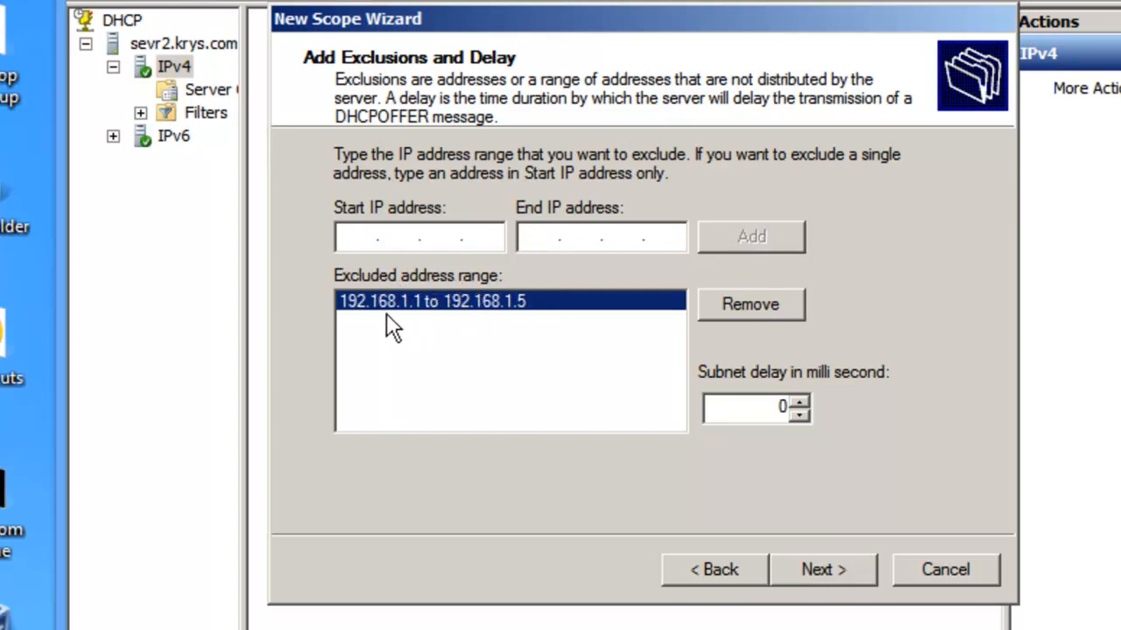
click(523, 322)
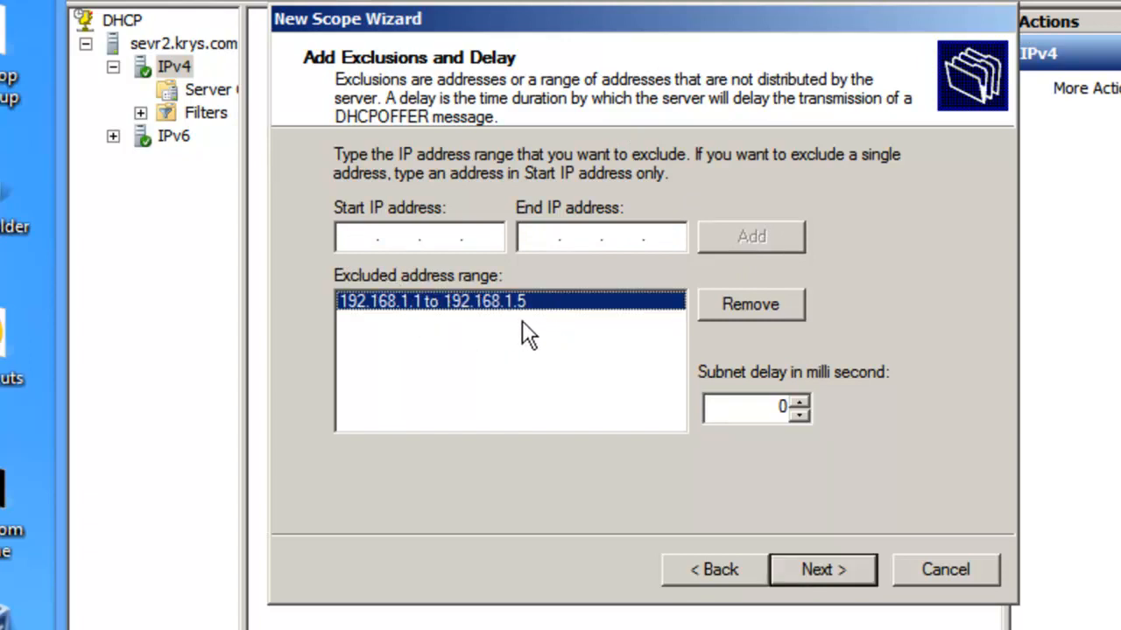
click(834, 566)
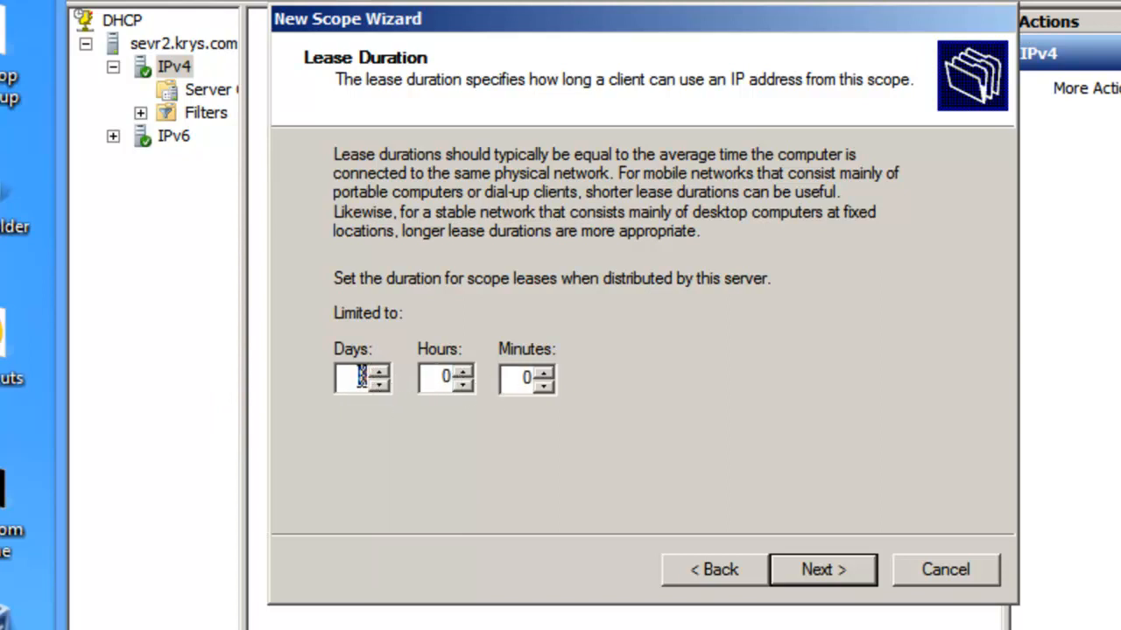
- Limit the scope's lease duration to 0 days, 0 hours and 5 minutes
text(0)
key(Tab)
key(Tab)
text(5)
click(832, 567)
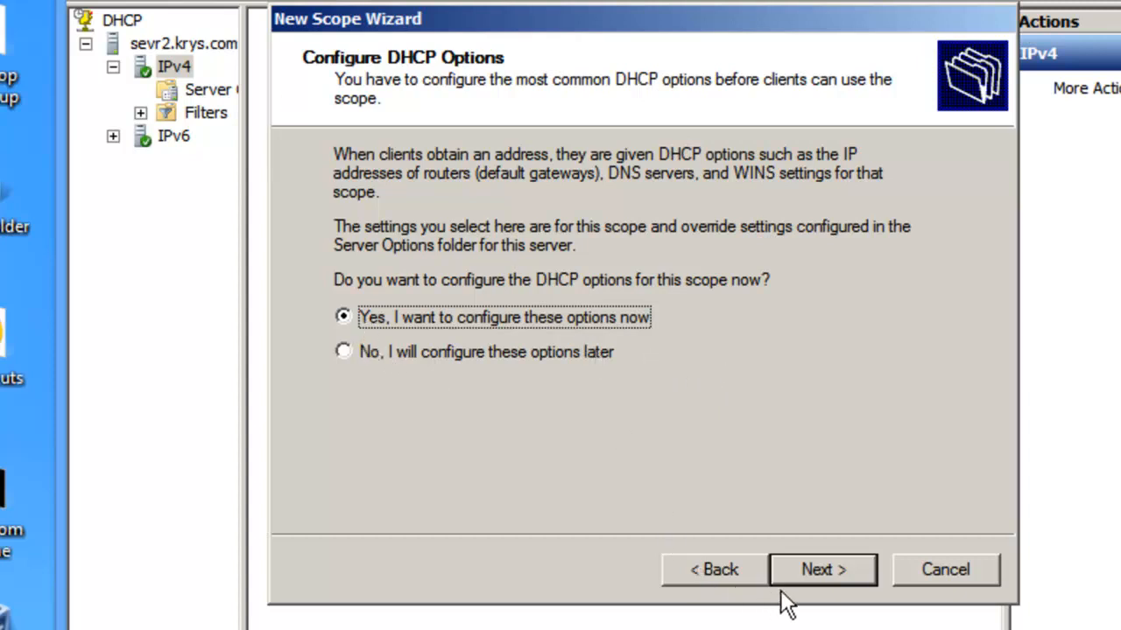
- Accept the default DHCP options without adding a router or WINS server, and finish the wizard with the scope activated now
click(826, 572)
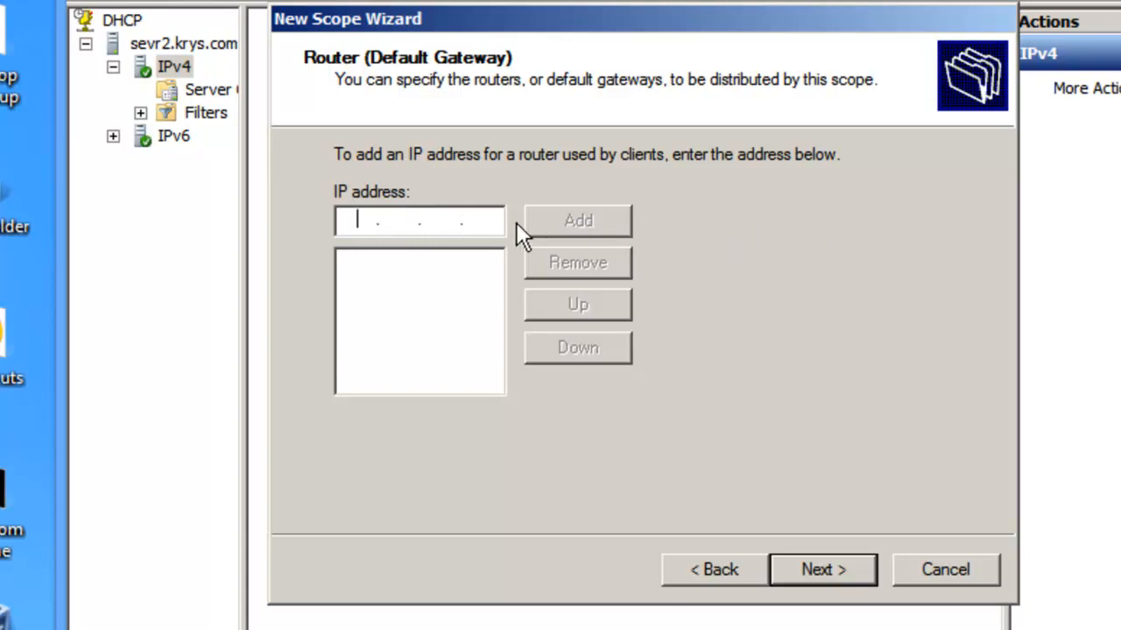
click(827, 568)
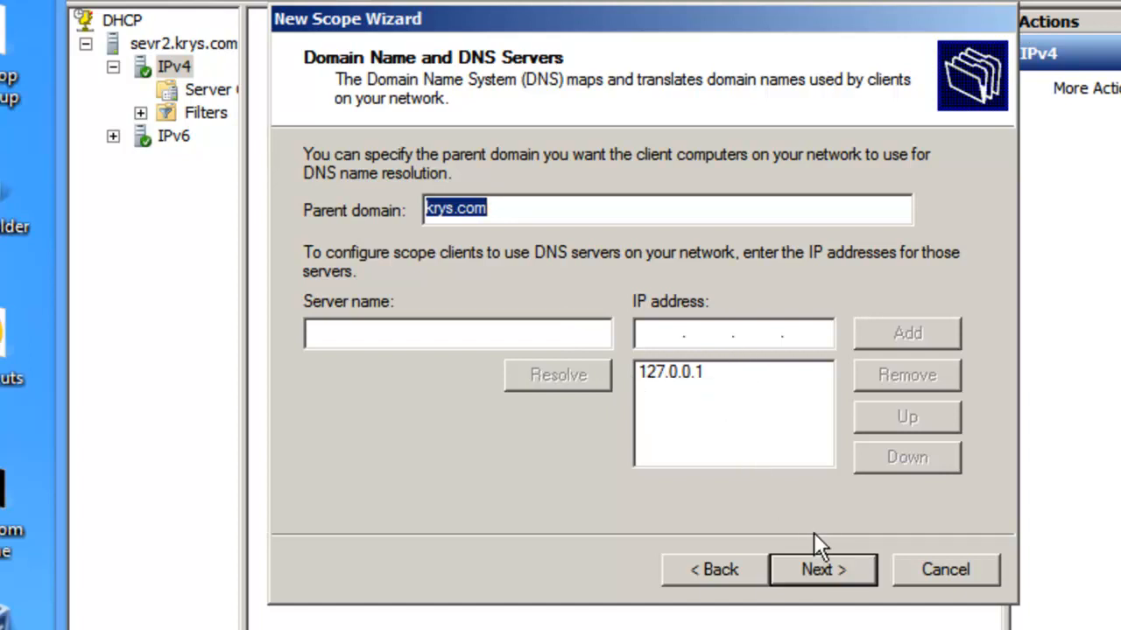
click(833, 570)
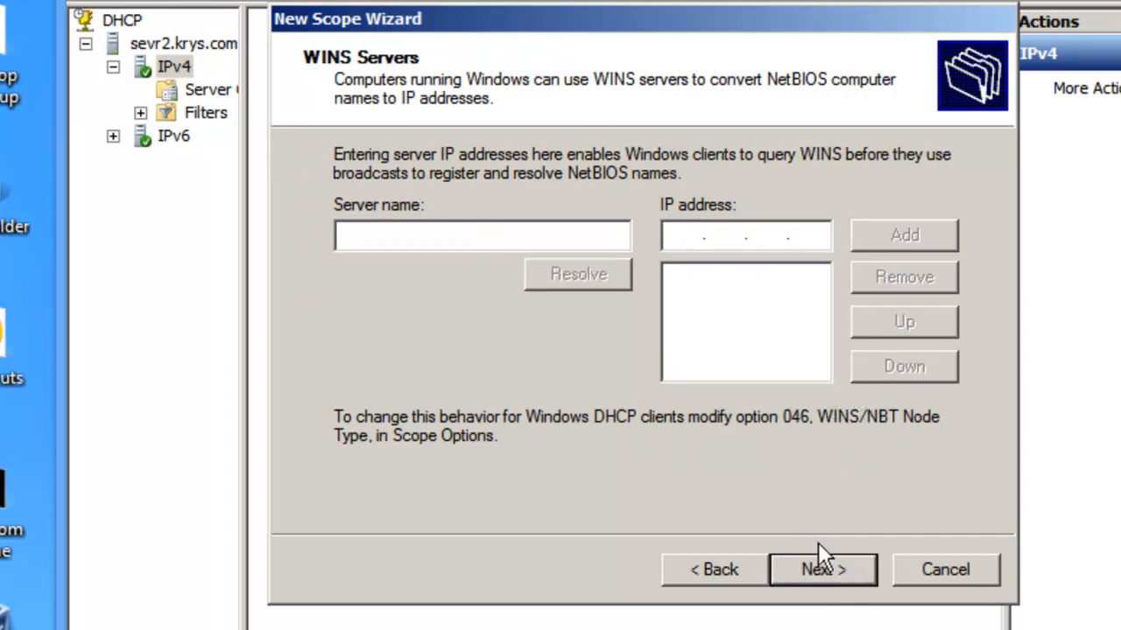
click(835, 575)
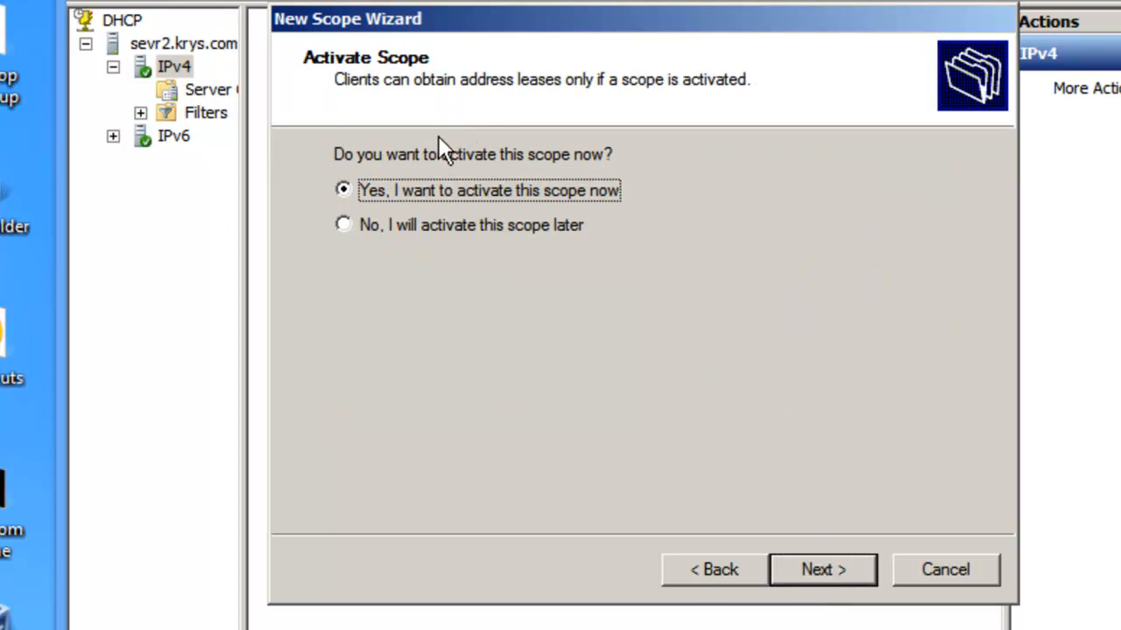
click(815, 574)
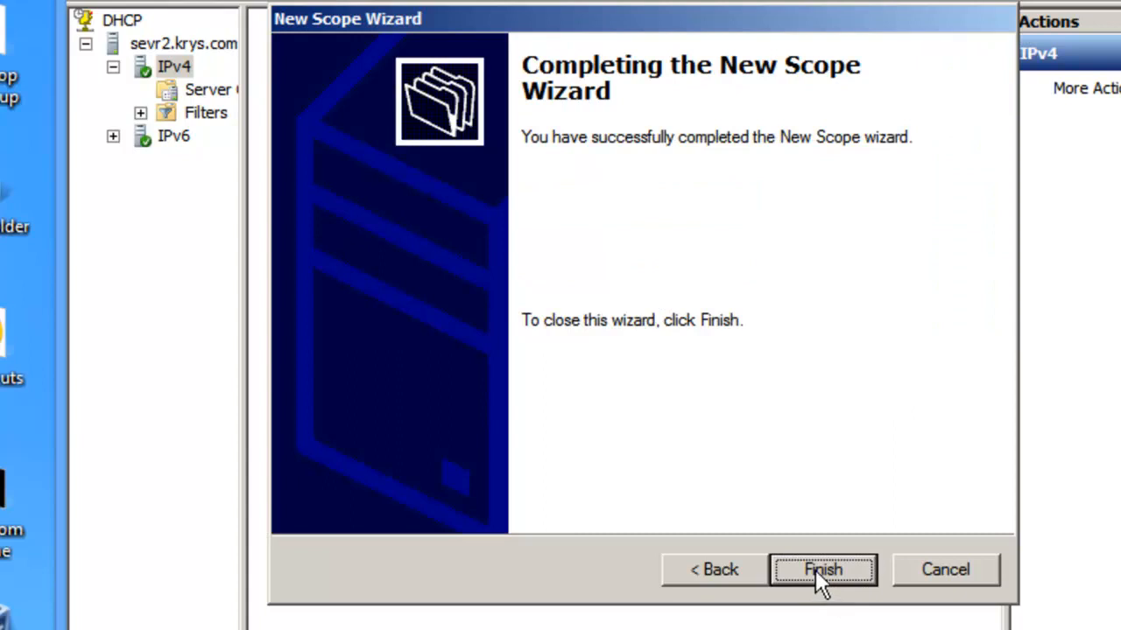
click(815, 570)
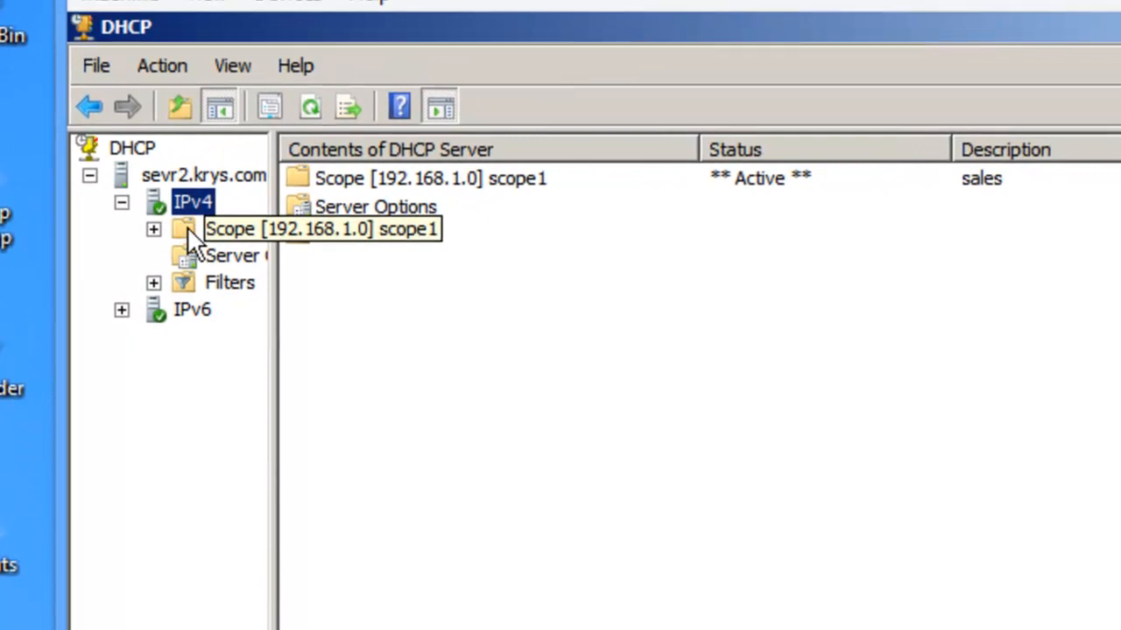
- Expand scope1 and inspect its address pool and address leases, widening the panes to show the full text
double_click(188, 227)
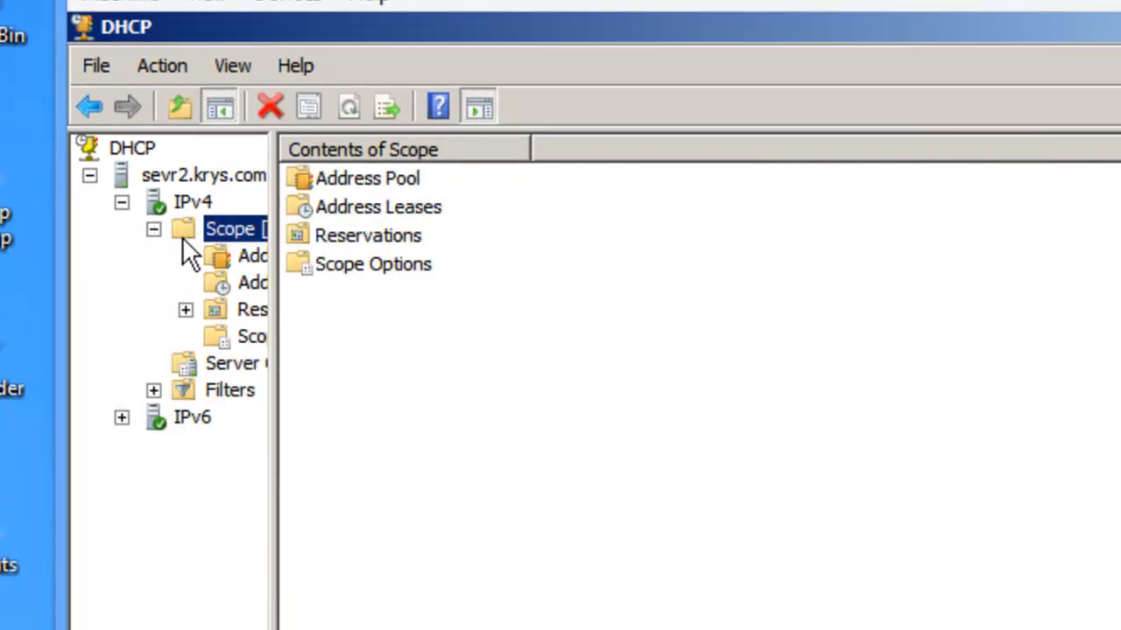
click(242, 262)
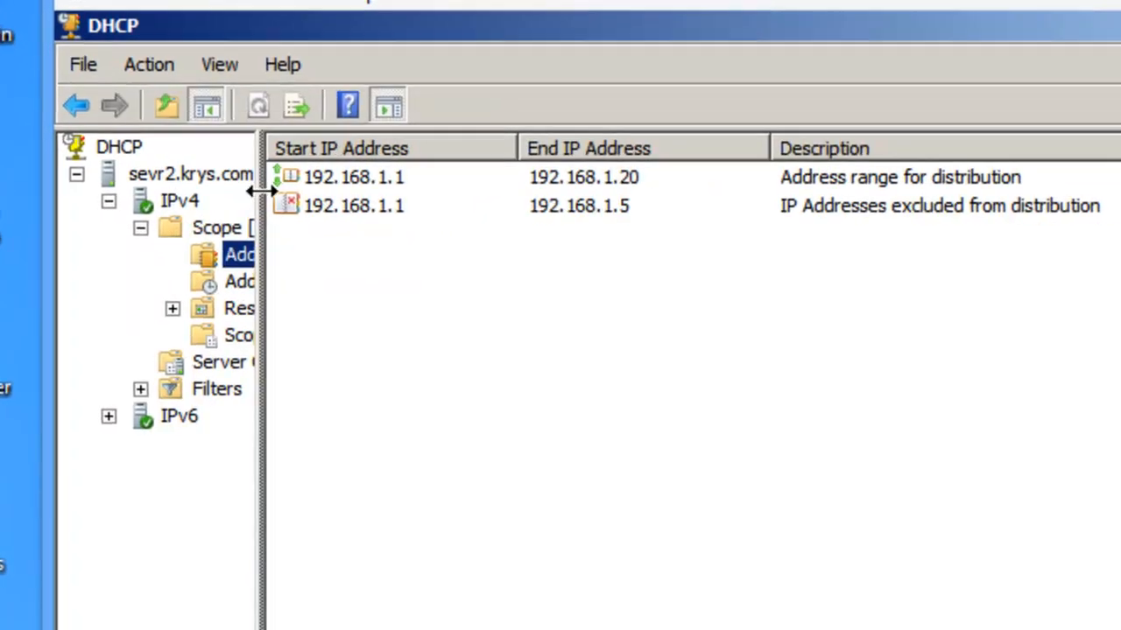
drag(270, 194, 371, 214)
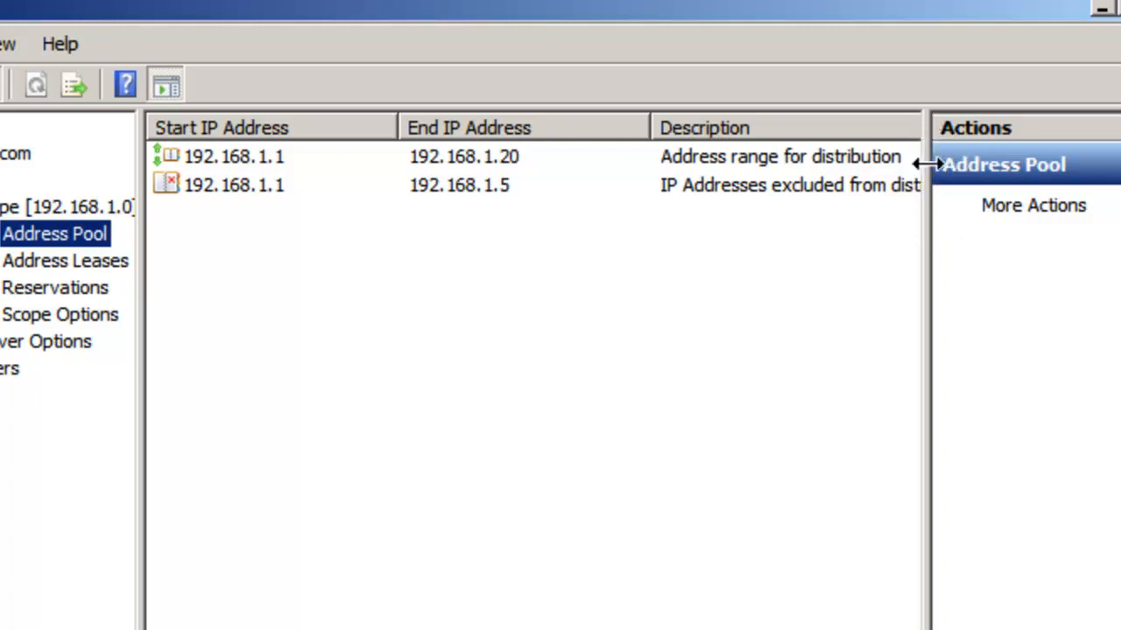
drag(922, 166, 992, 175)
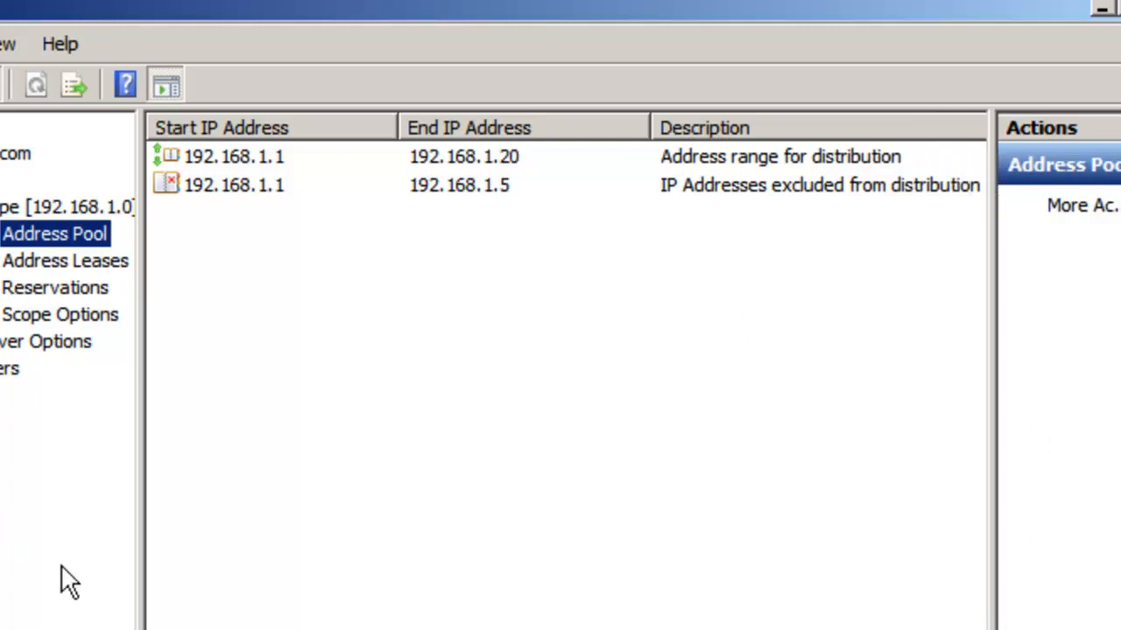
click(103, 270)
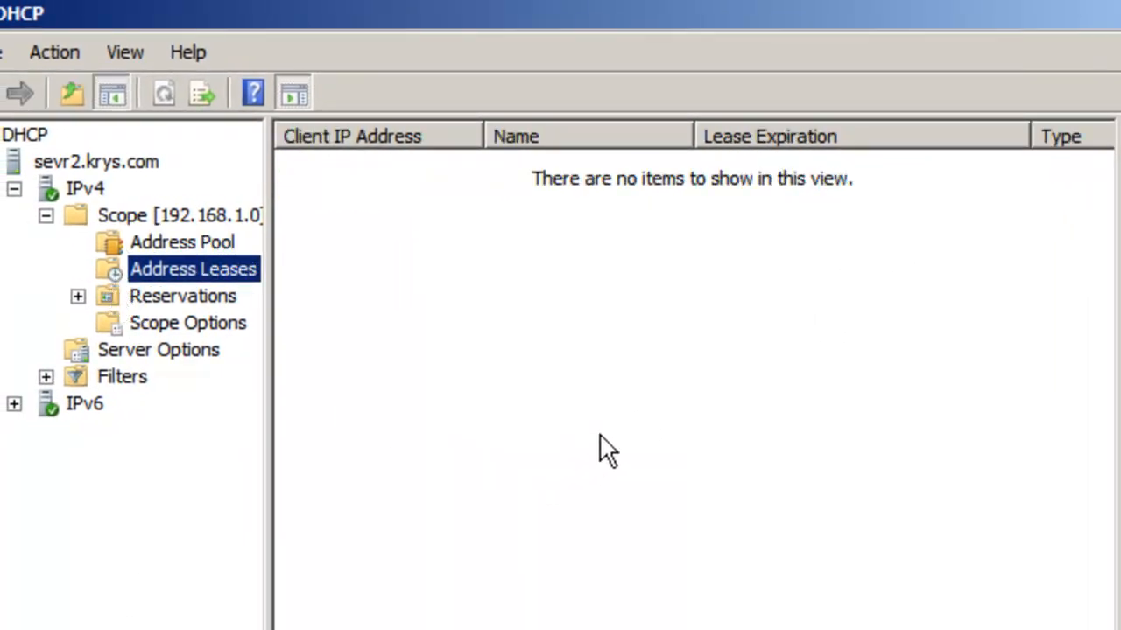
click(486, 376)
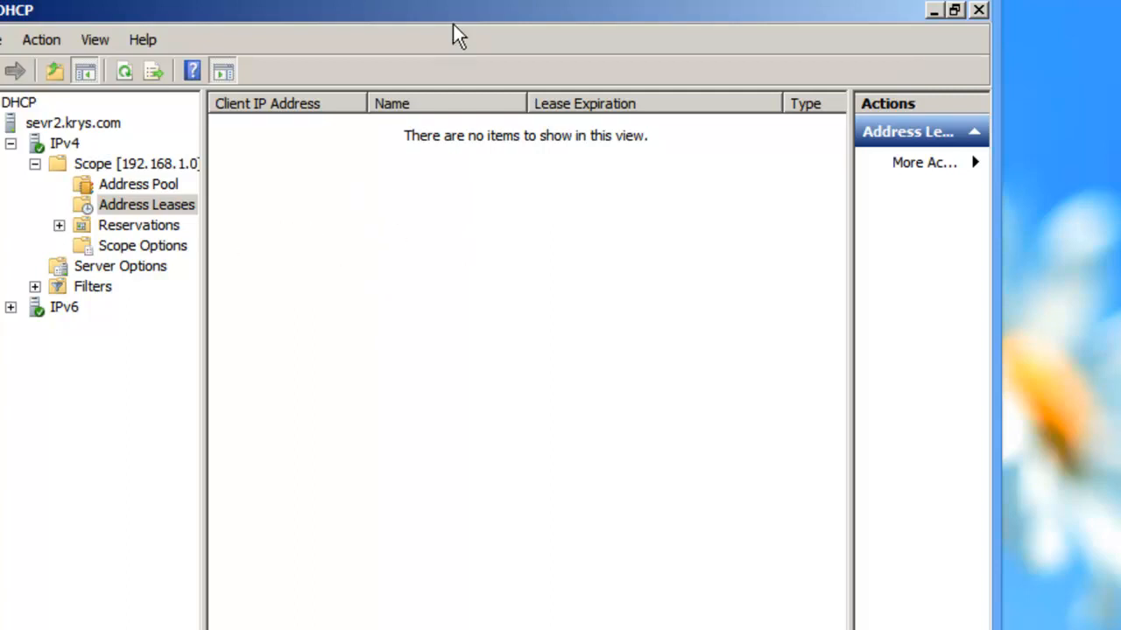
- Switch to the Seven virtual machine and bring up its Network Connections window
mouse_move(453, 23)
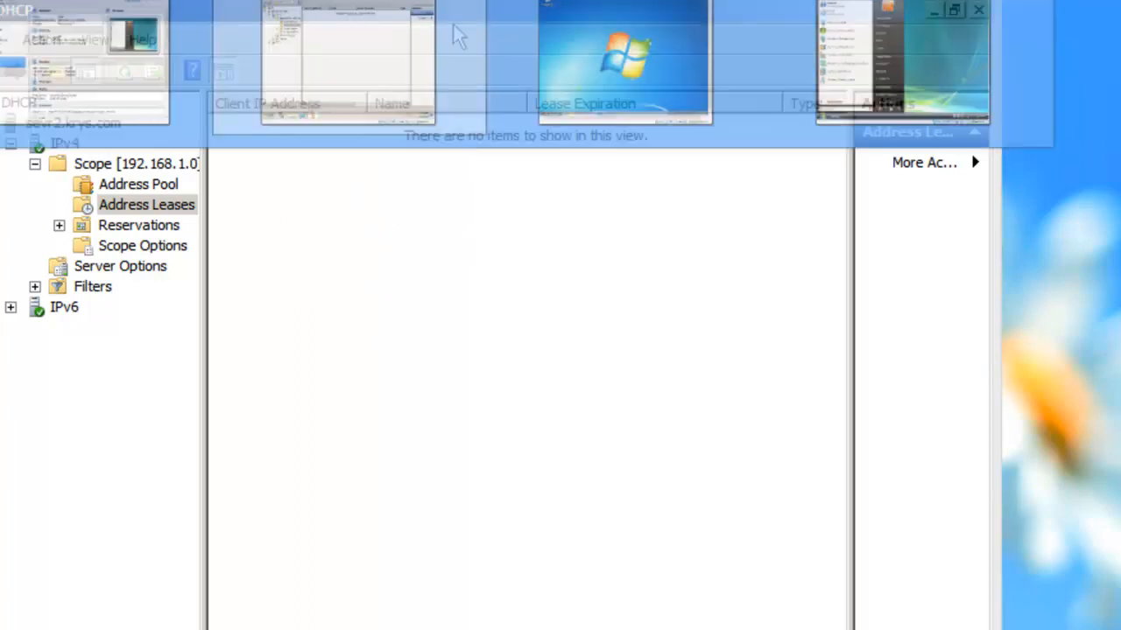
click(613, 81)
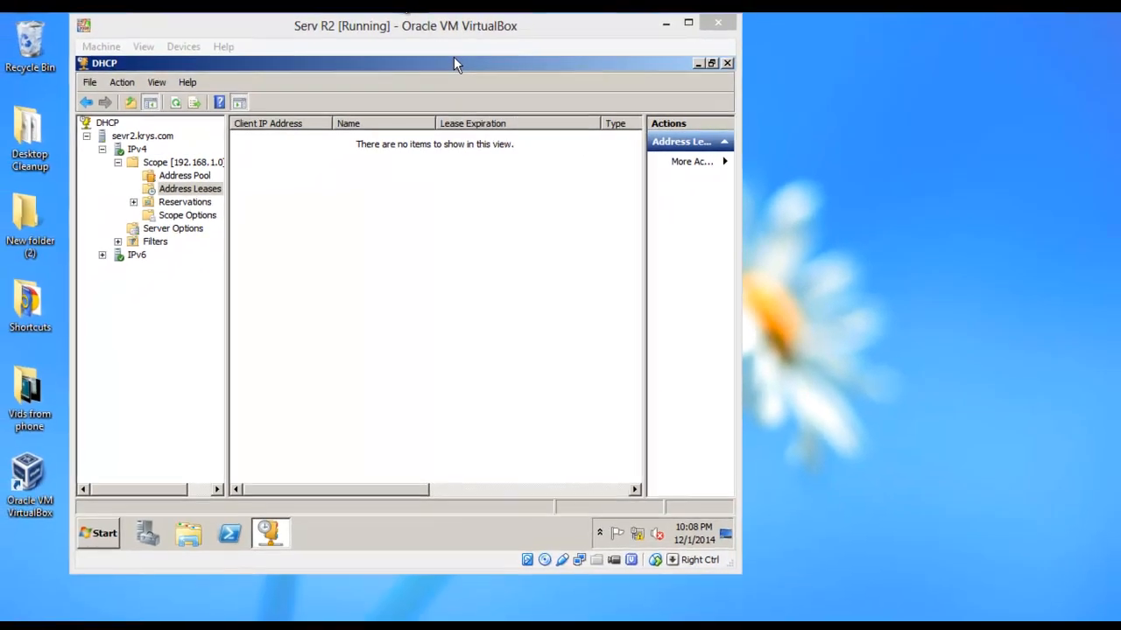
mouse_move(423, 14)
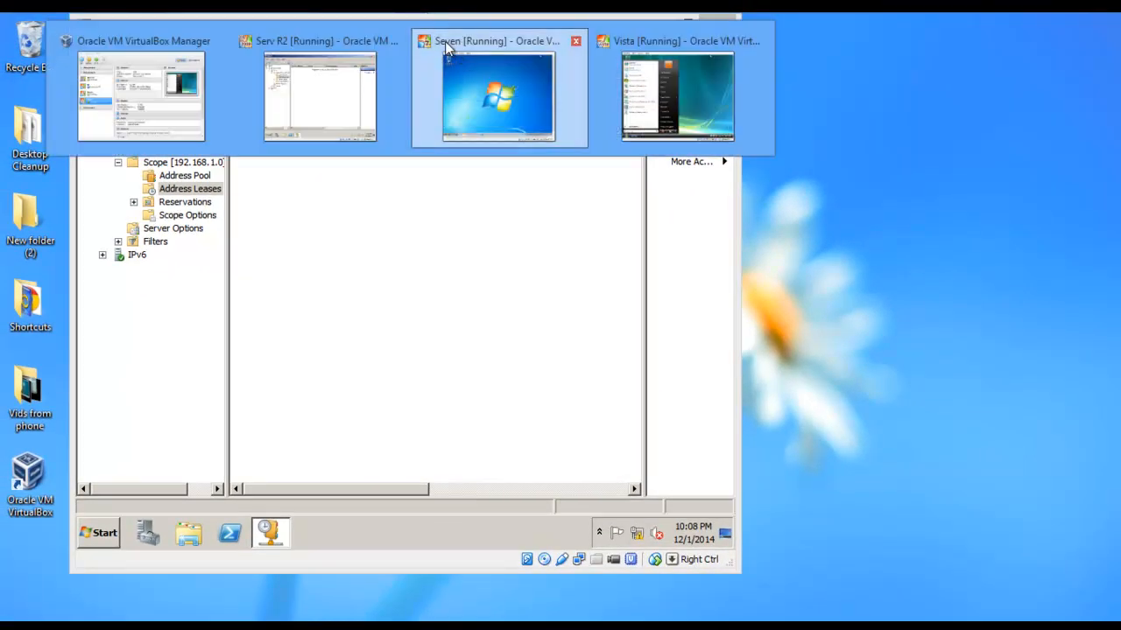
click(445, 43)
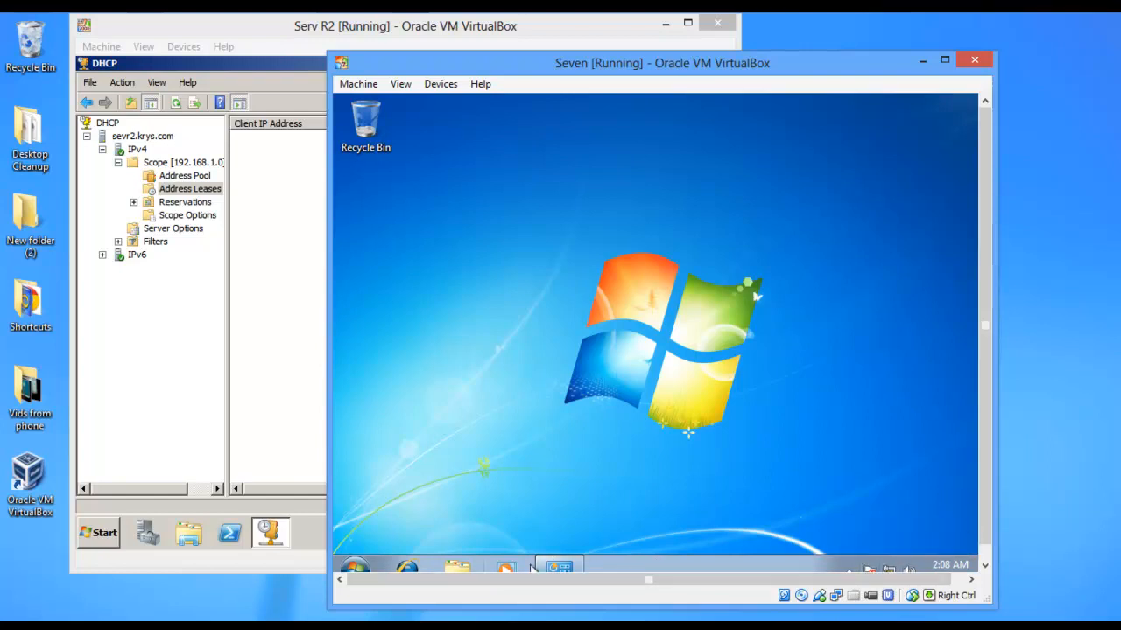
click(573, 560)
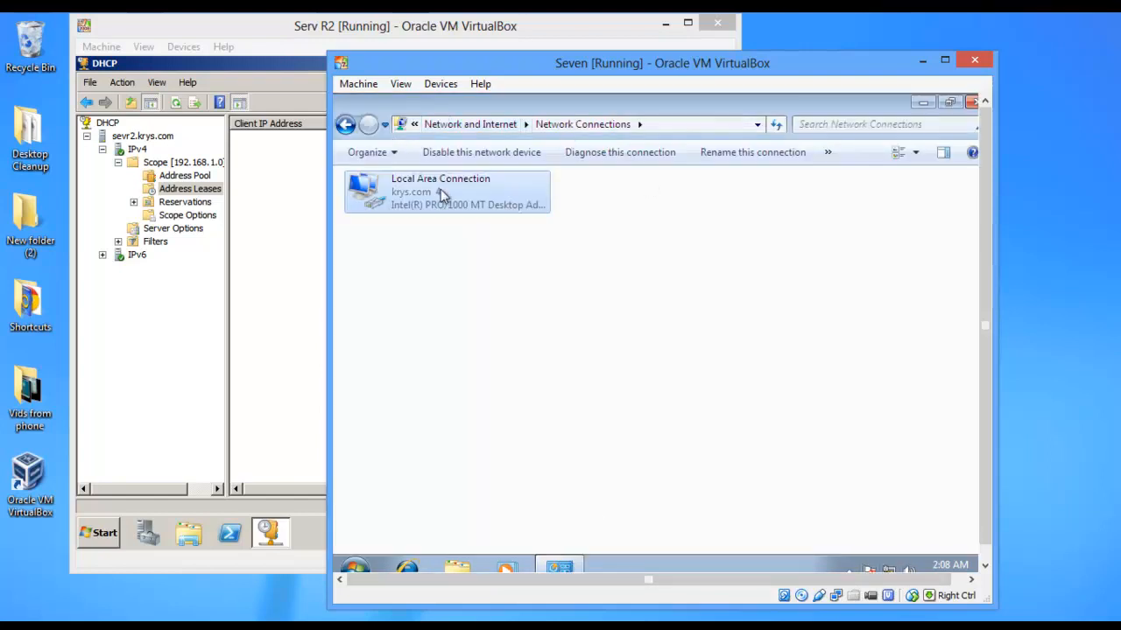
- Check the DHCP status and IPv4 address in the Local Area Connection's details, leaving its status window open
double_click(371, 192)
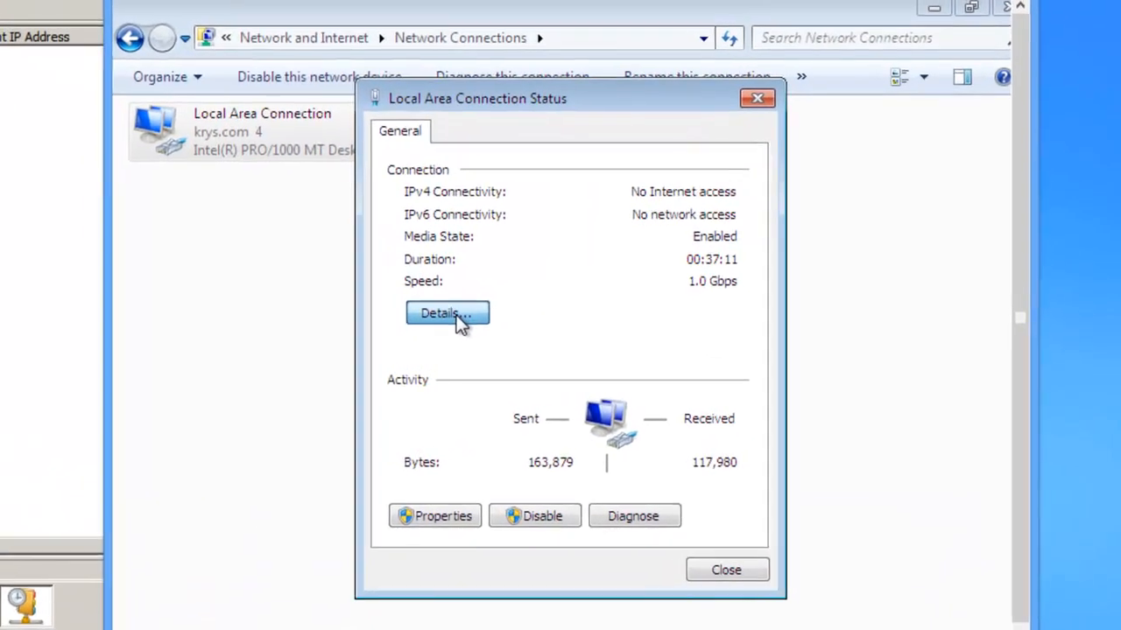
click(547, 321)
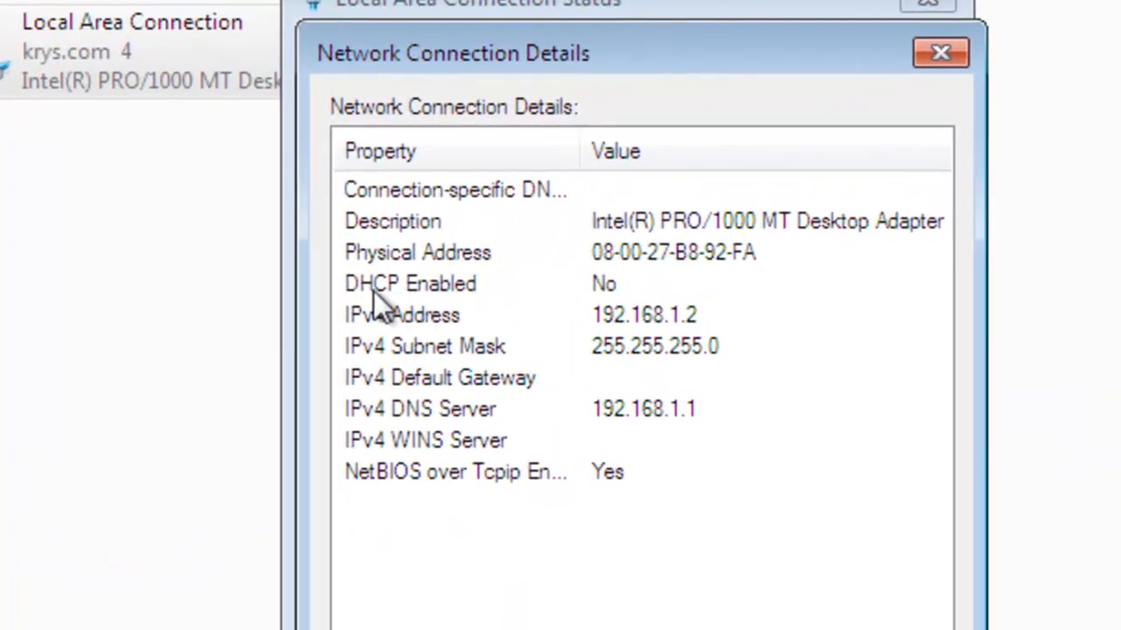
click(474, 308)
click(591, 286)
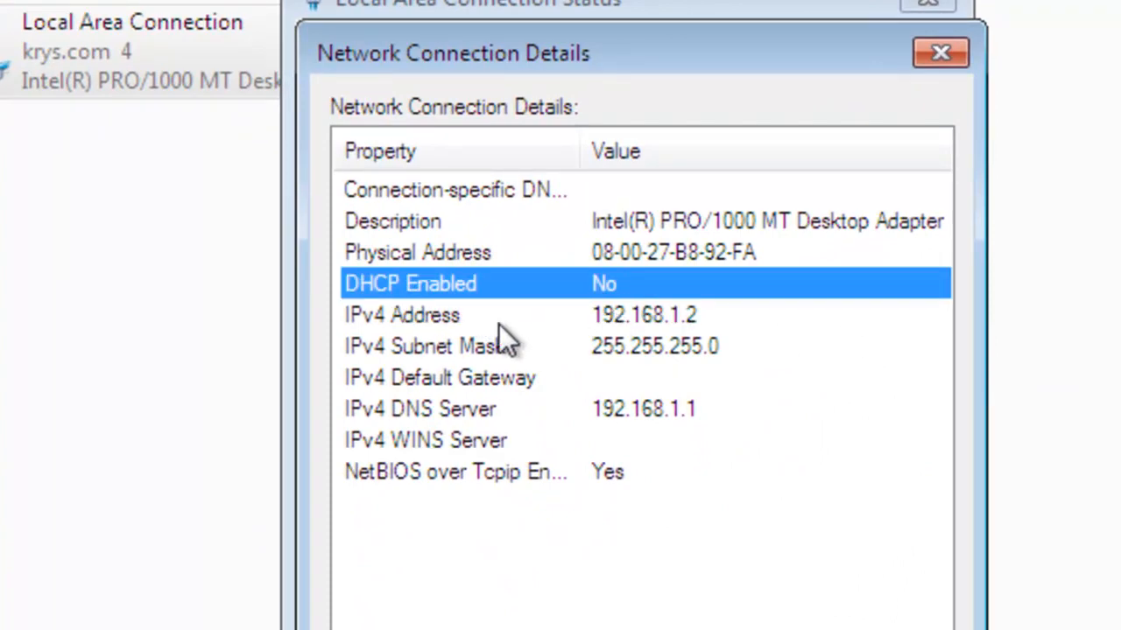
click(472, 320)
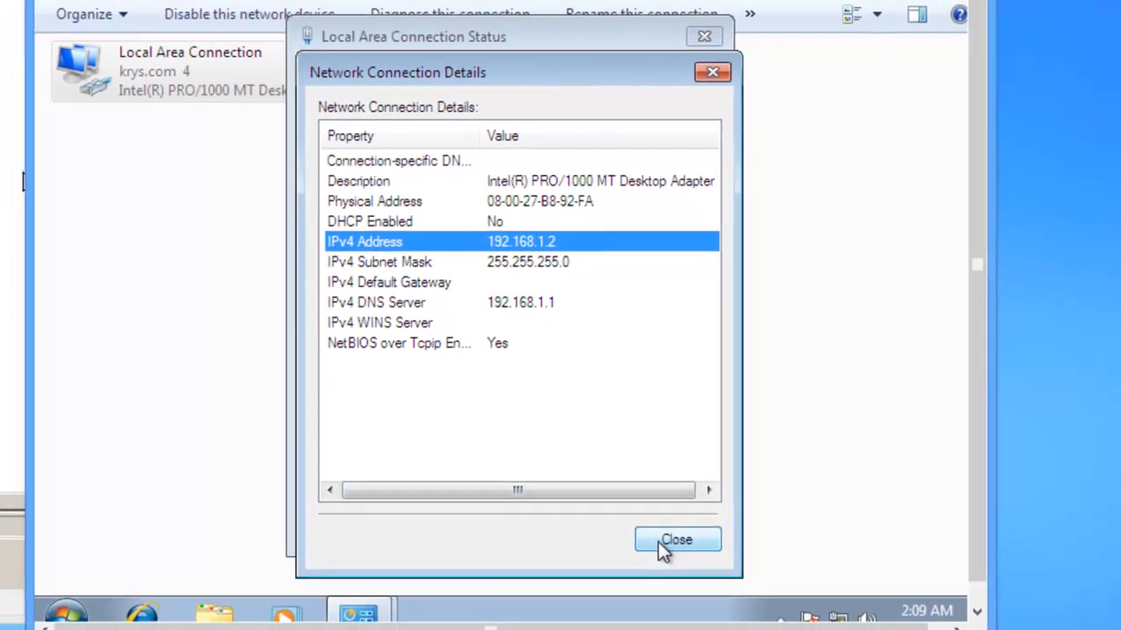
click(666, 541)
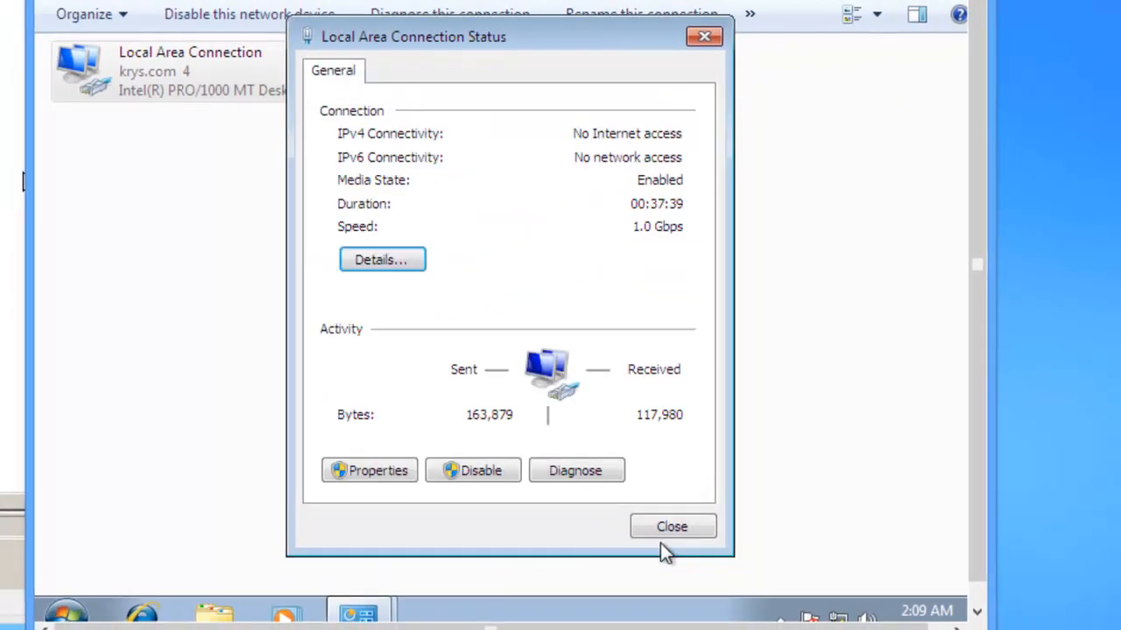
- Set the Local Area Connection's TCP/IPv4 to obtain an IP address automatically, keeping the specified preferred DNS server
click(375, 473)
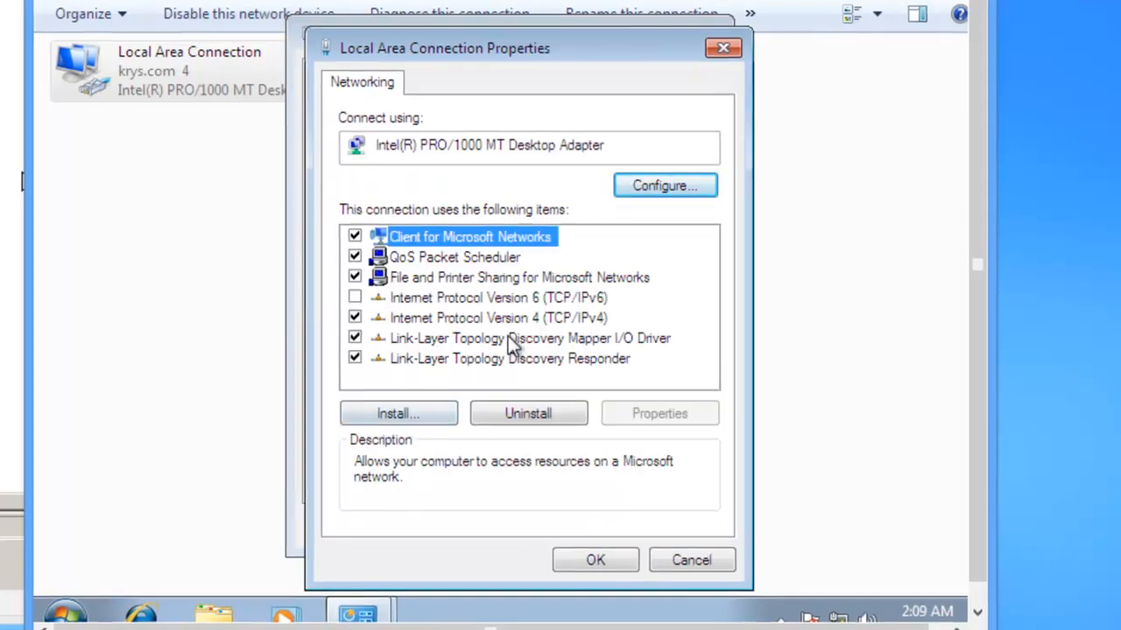
click(486, 318)
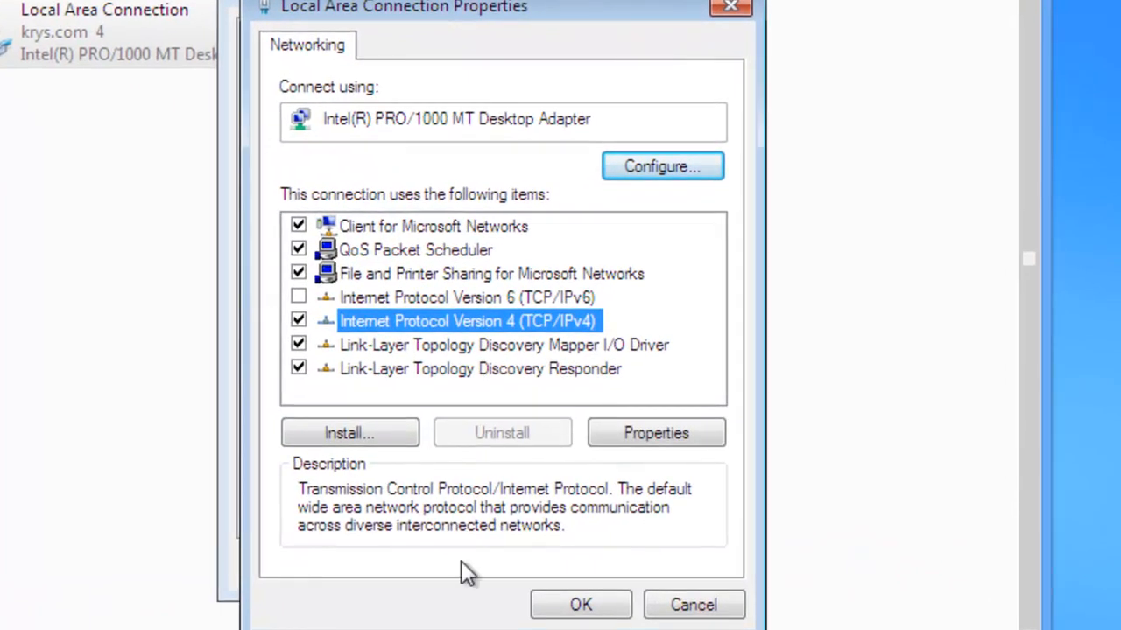
click(634, 438)
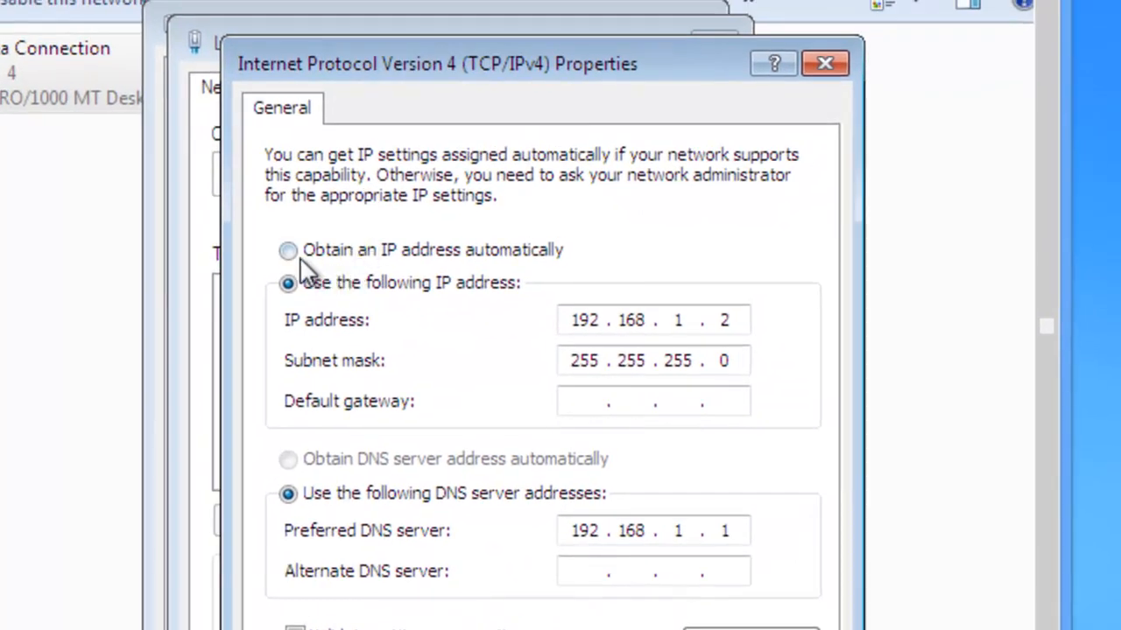
click(288, 250)
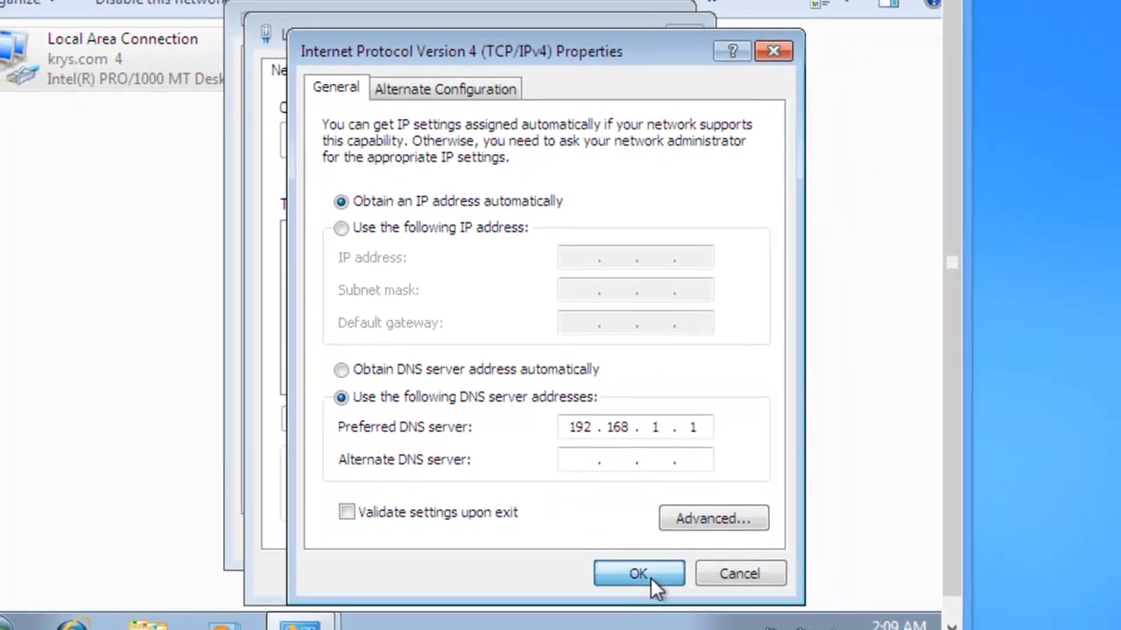
click(684, 629)
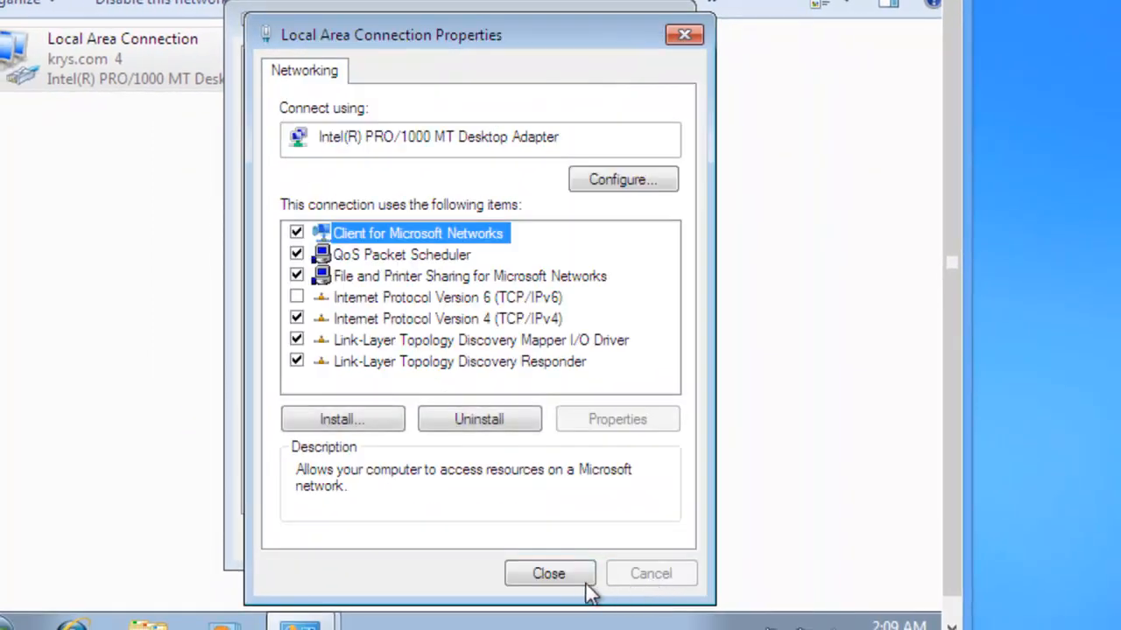
click(560, 576)
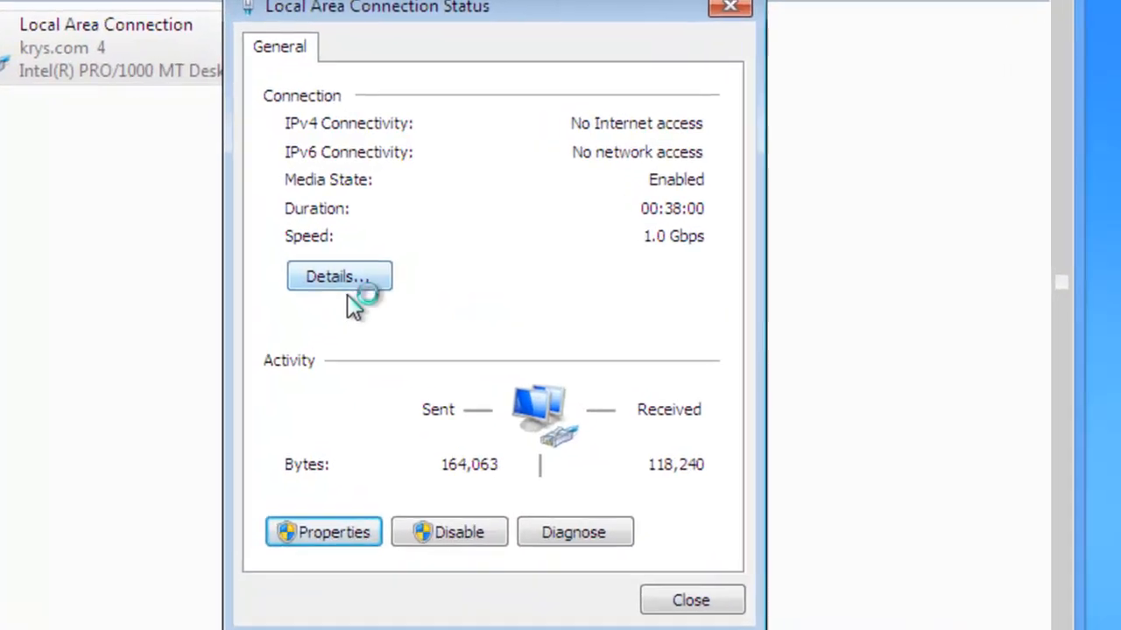
- Check the Local Area Connection's details for DHCP status, IPv4 address and lease times, closing the details and status windows when done
click(302, 259)
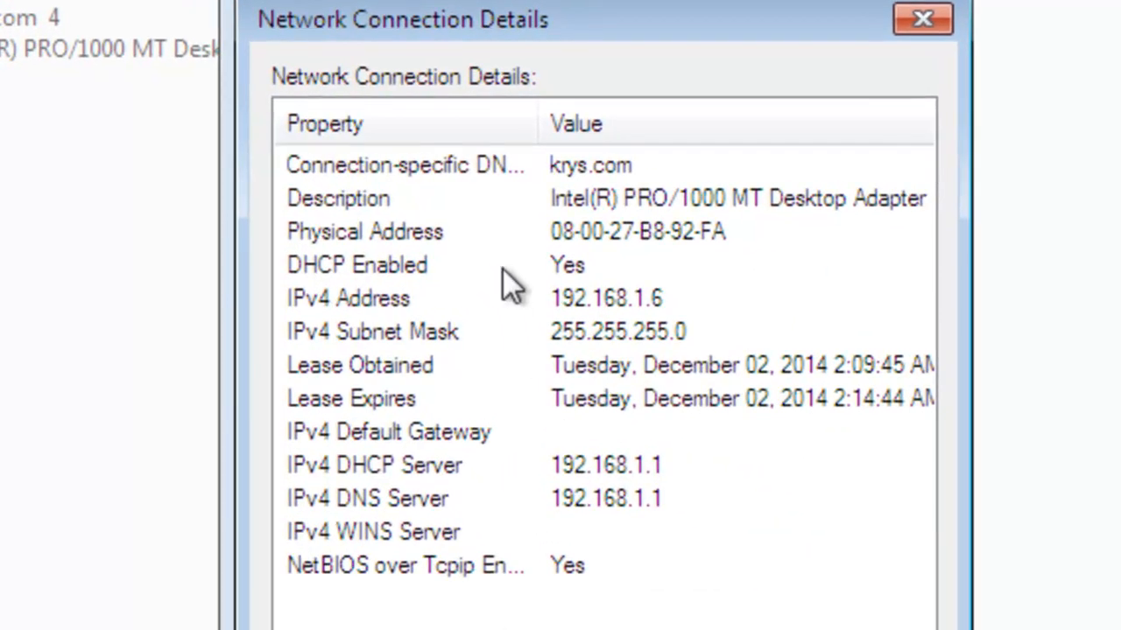
click(406, 270)
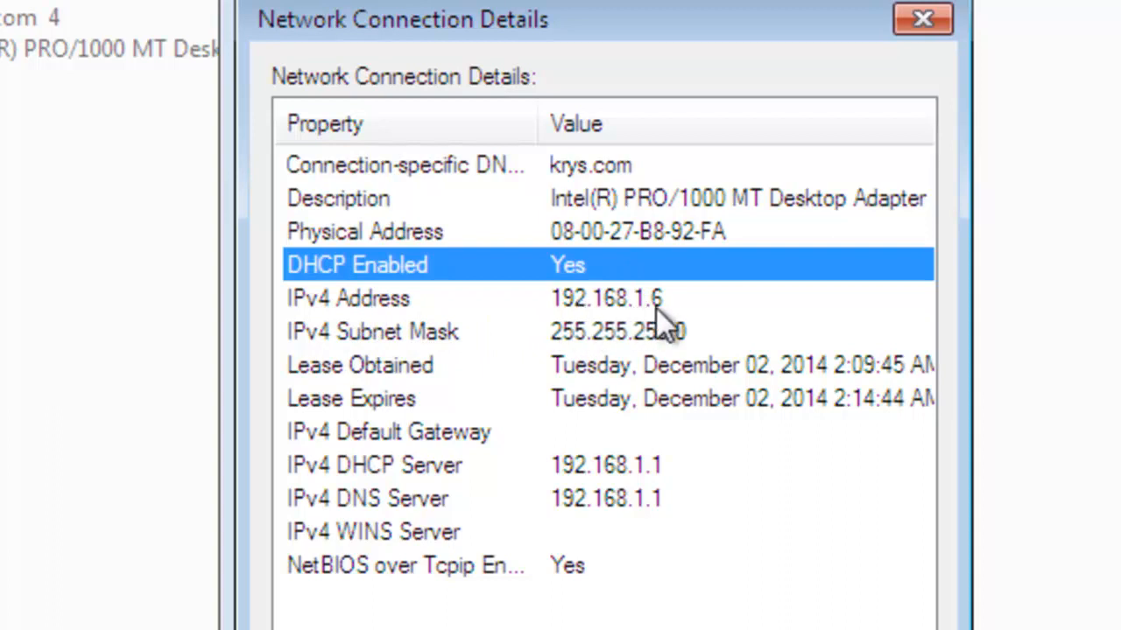
click(688, 368)
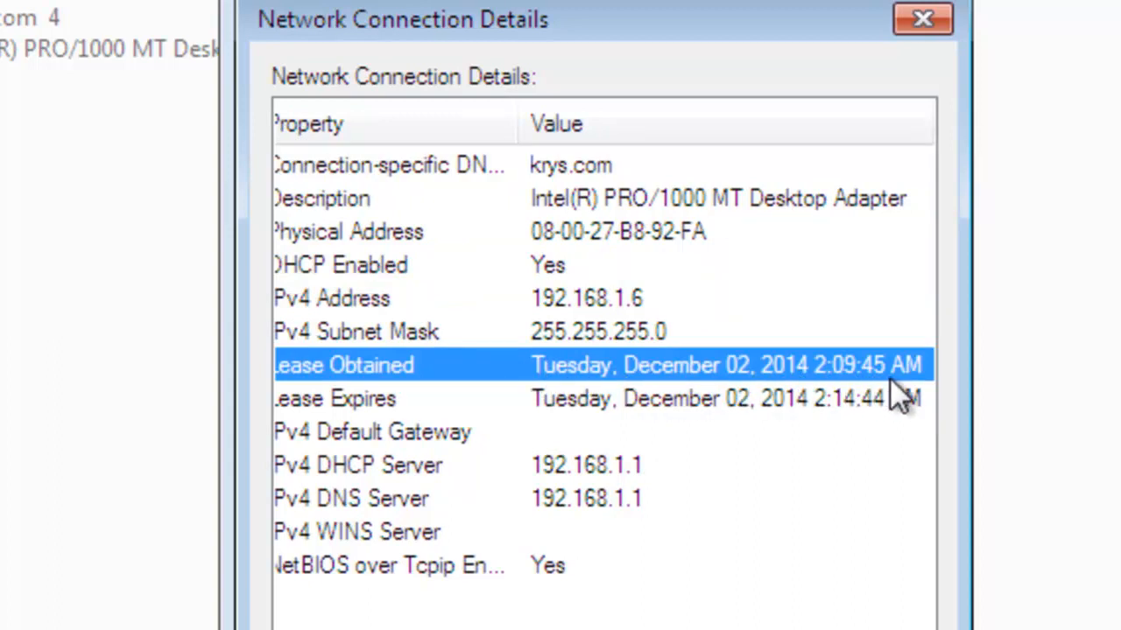
click(580, 402)
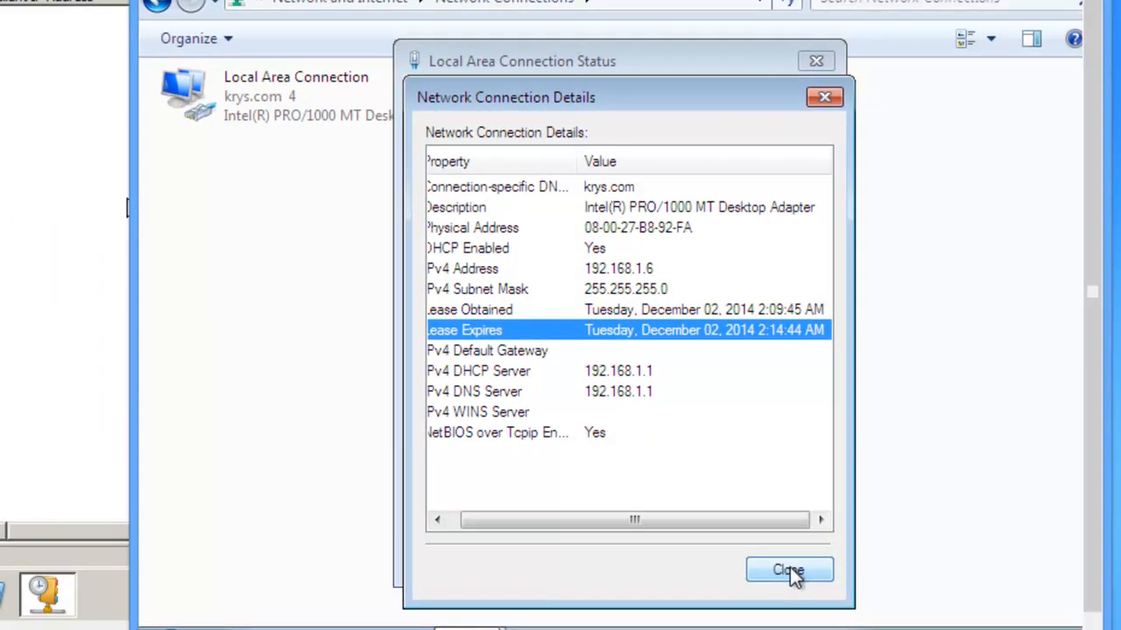
click(787, 571)
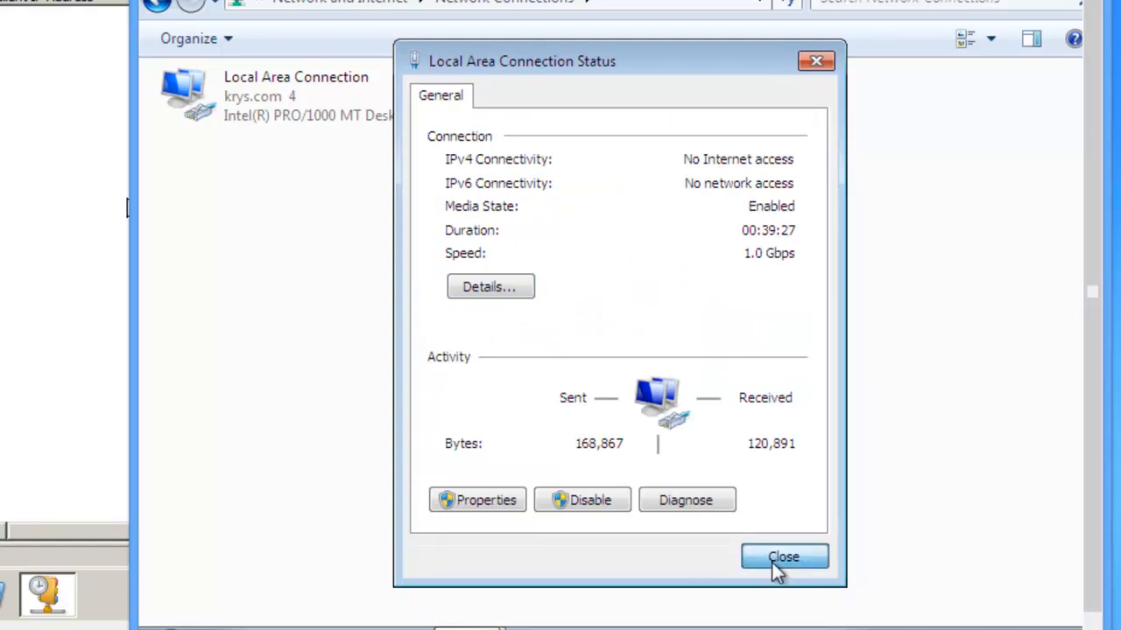
click(771, 560)
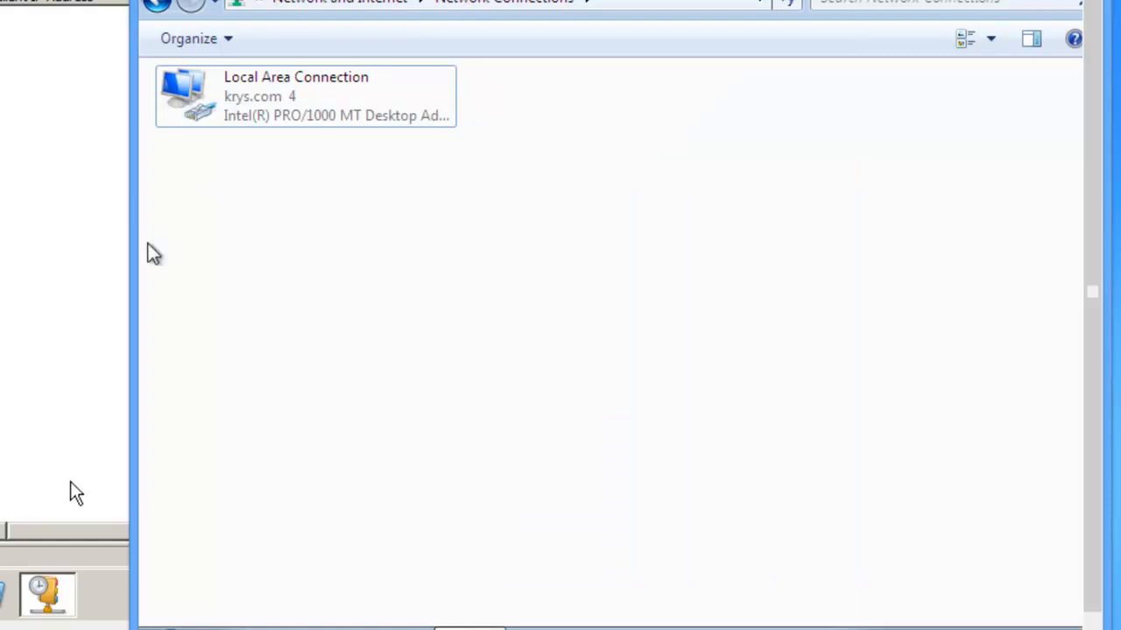
- Open a command prompt on the Seven virtual machine and run ipconfig /all
click(173, 629)
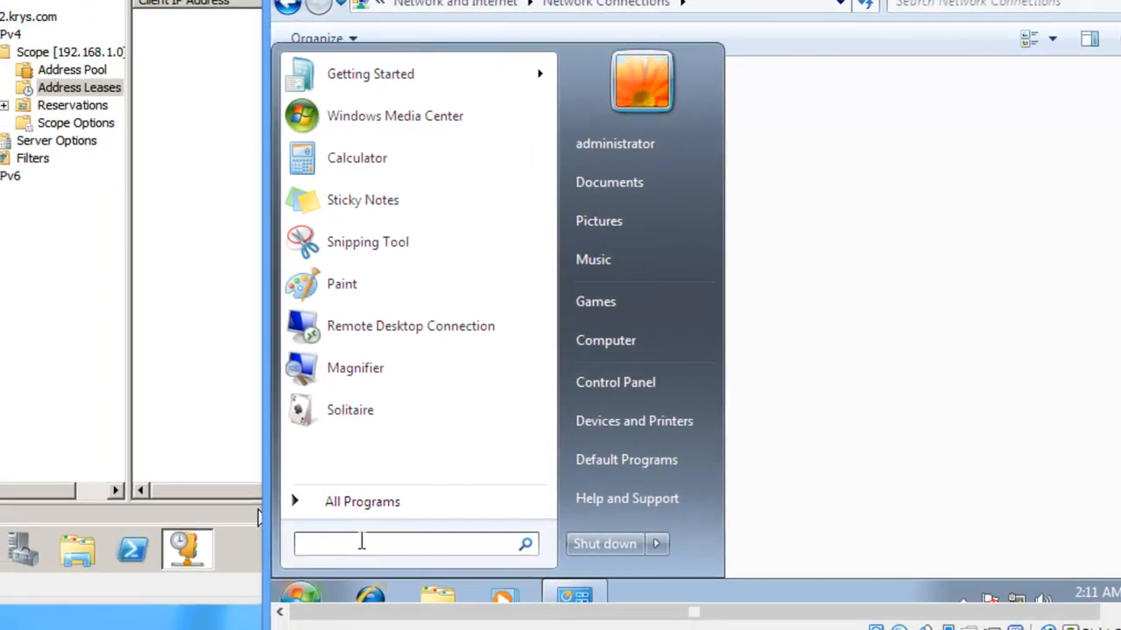
text(c)
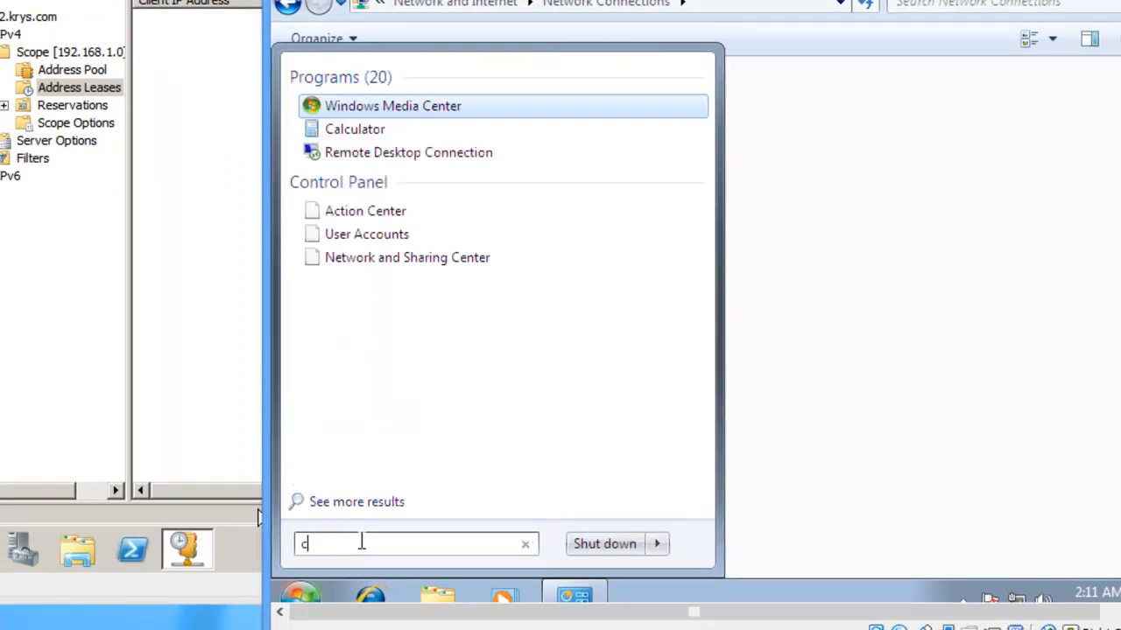
text(md)
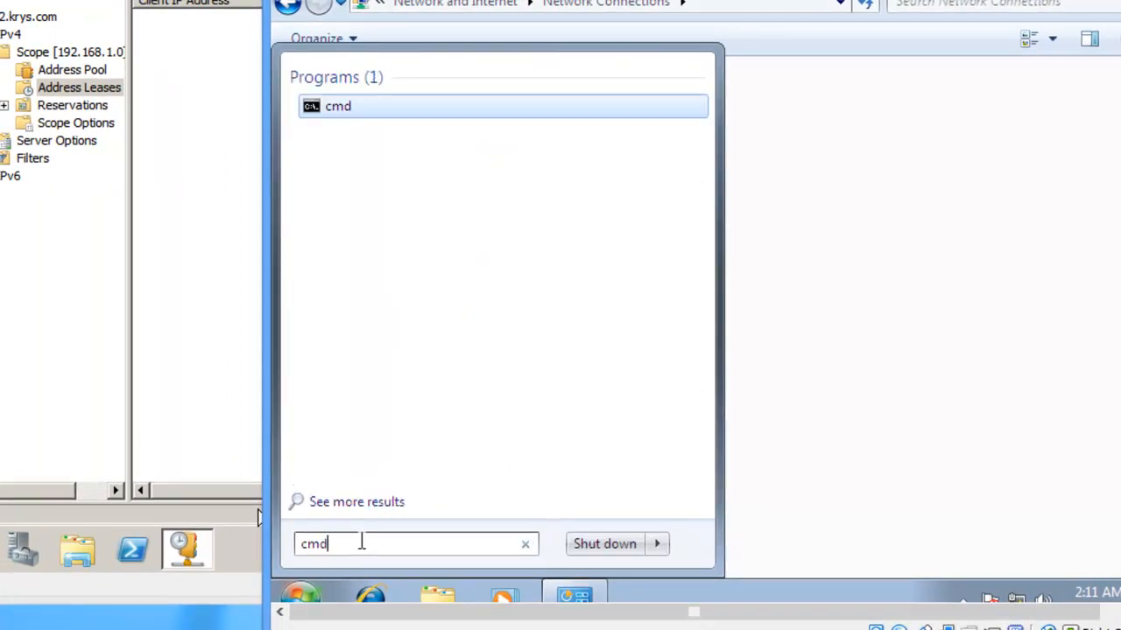
key(Return)
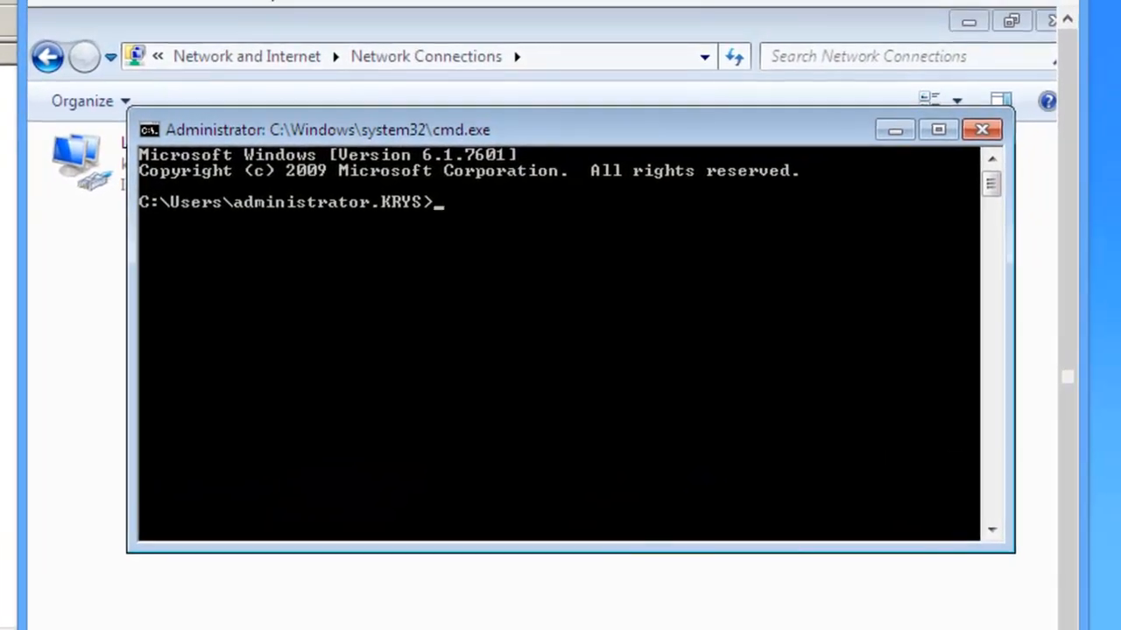
text(ipconfi)
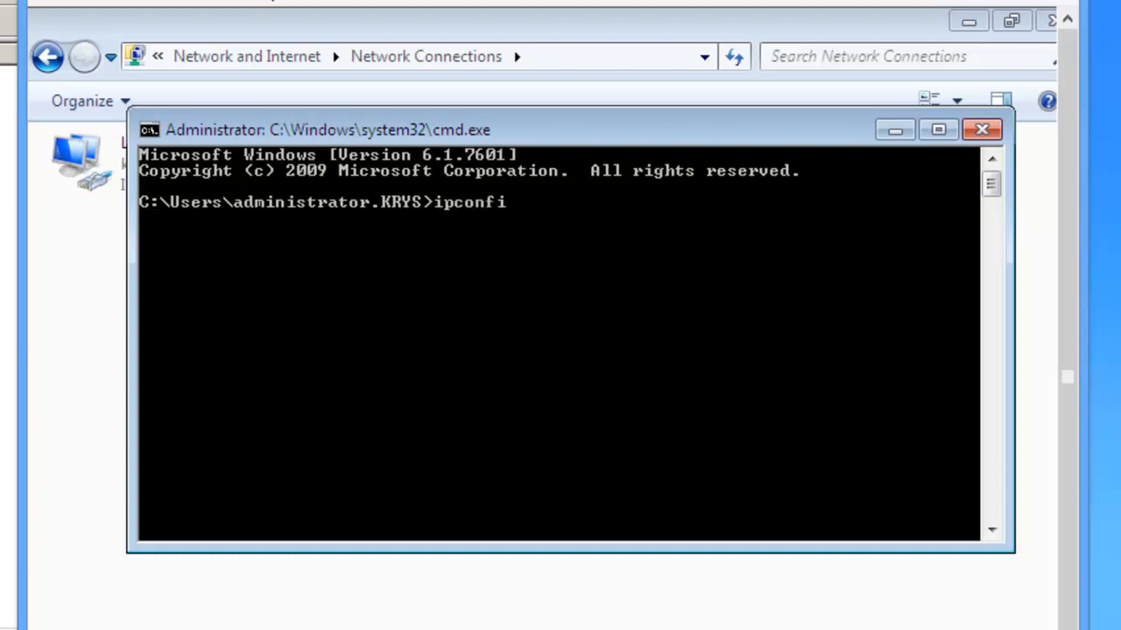
text(g /all)
key(Return)
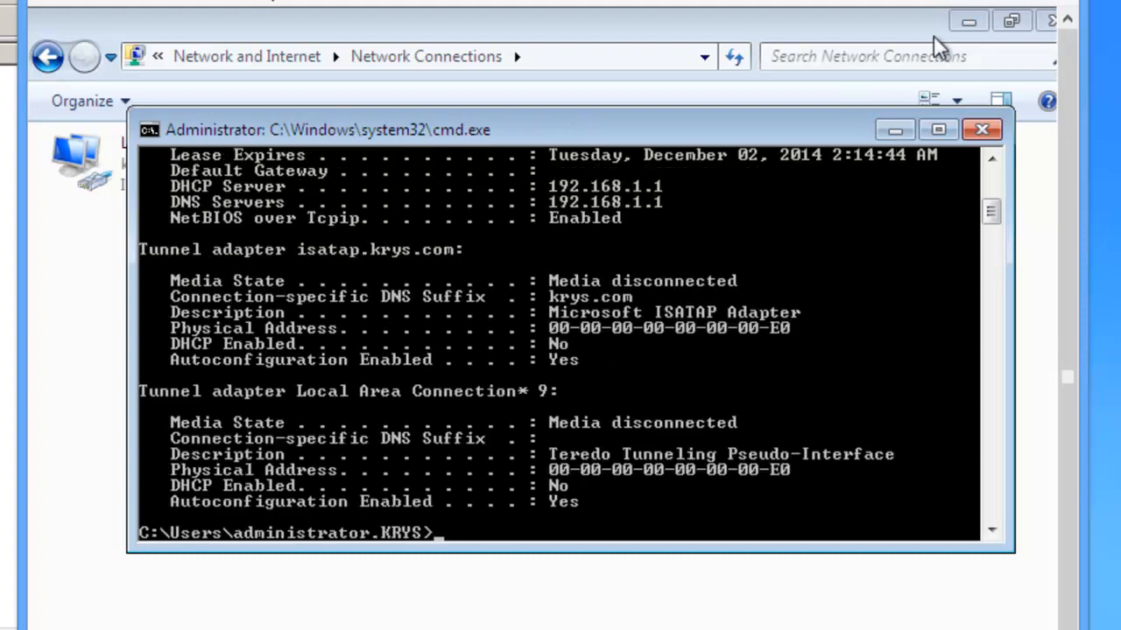
- Review the Ethernet adapter's DHCP, address and lease entries in the ipconfig output, and close the command prompt
mouse_move(988, 209)
mouse_down()
mouse_move(985, 182)
mouse_move(991, 205)
mouse_up()
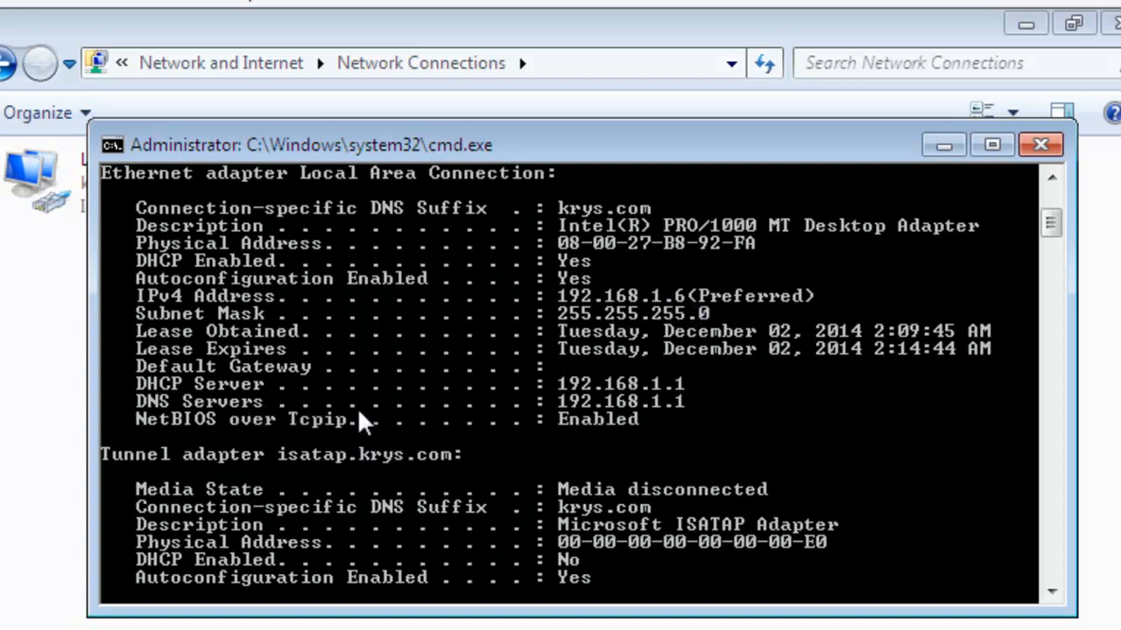
scroll(375, 409, down, 5)
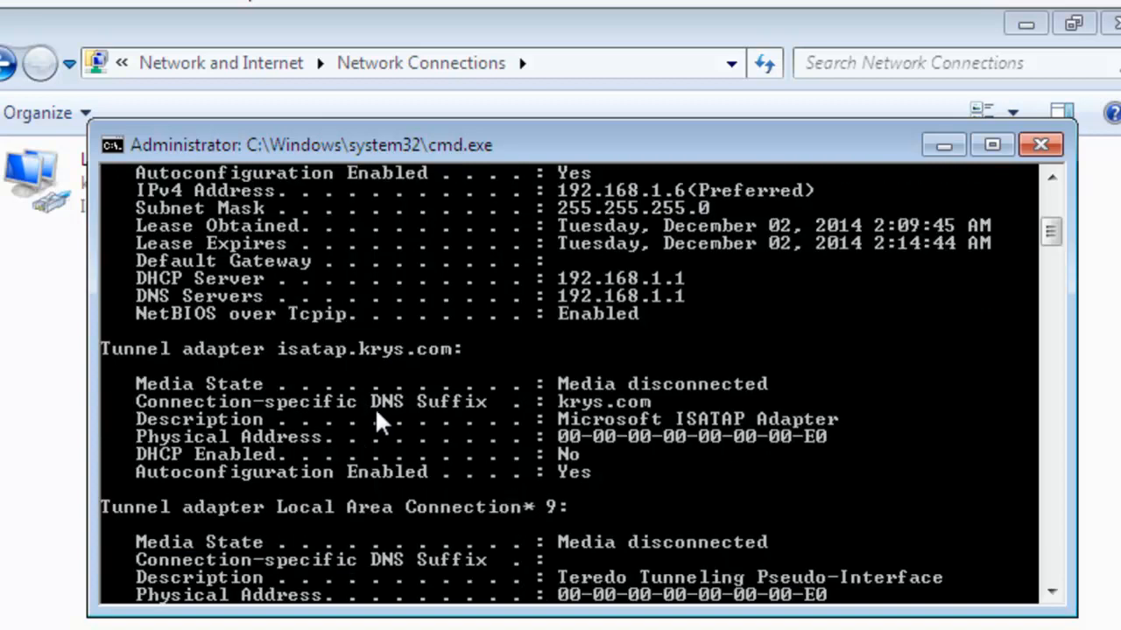
scroll(375, 406, up, 4)
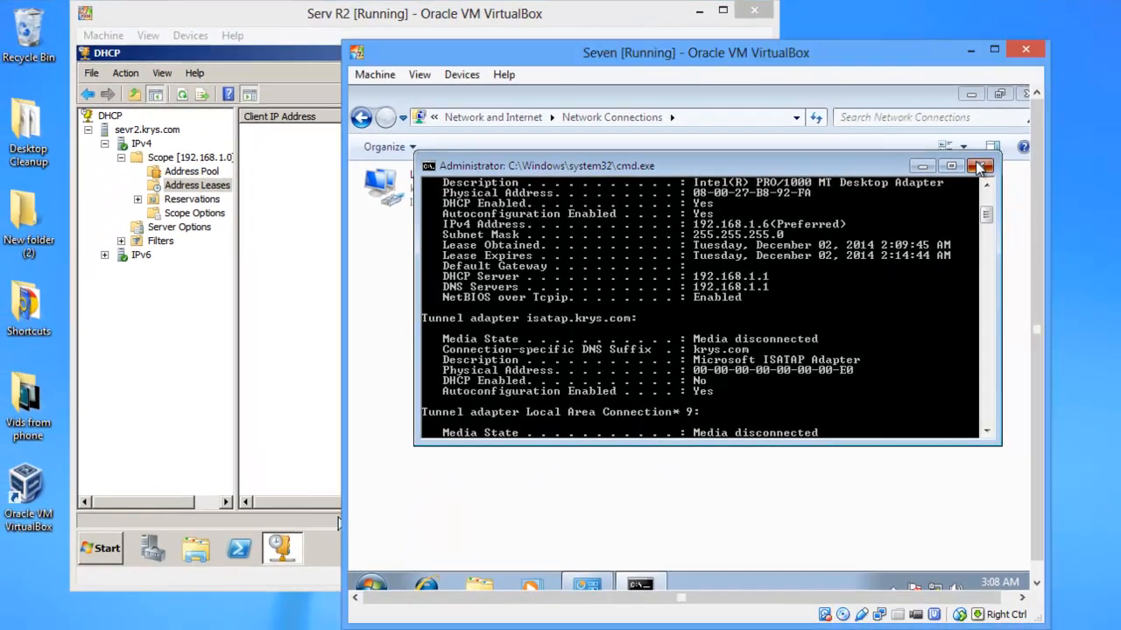
click(1014, 198)
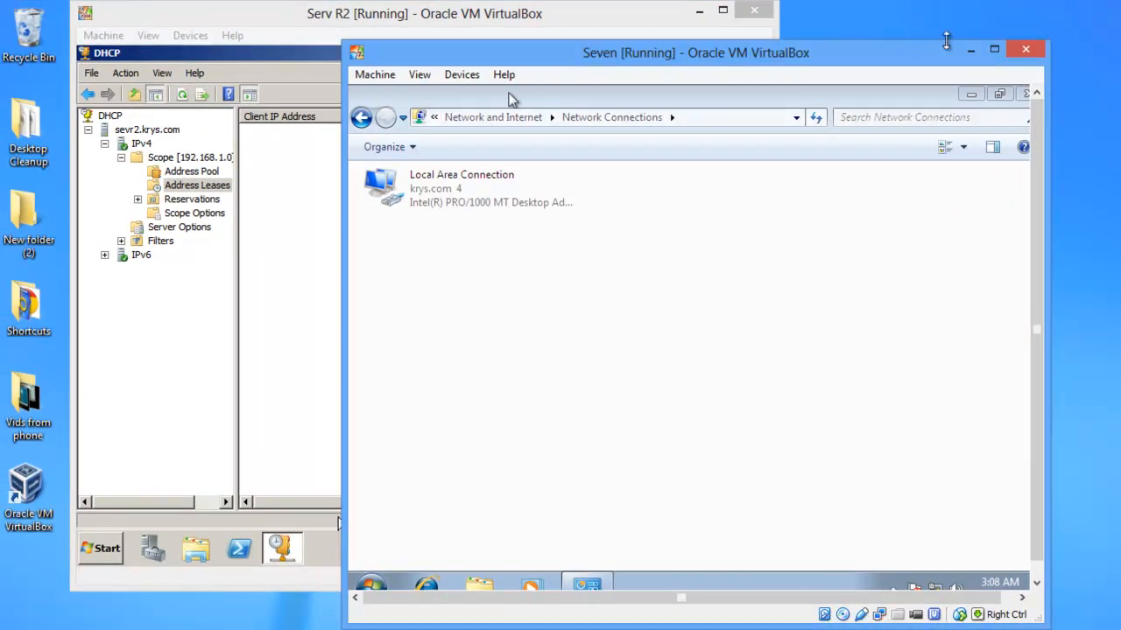
- Minimize the Seven virtual machine and refresh the scope's address leases in the Serv R2 DHCP console
click(970, 51)
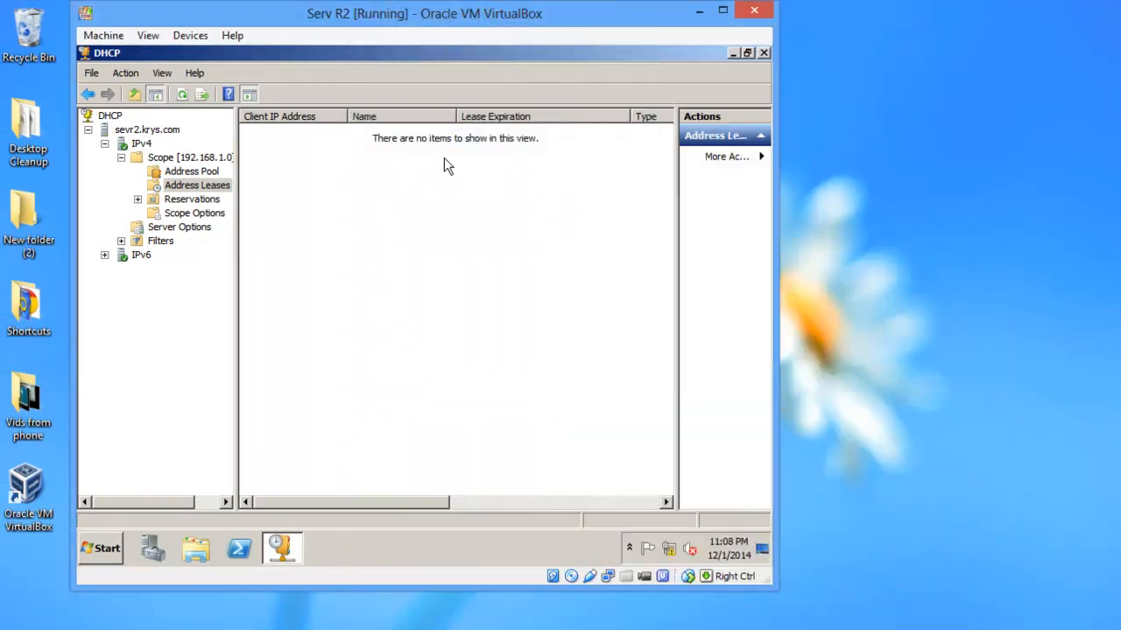
right_click(363, 253)
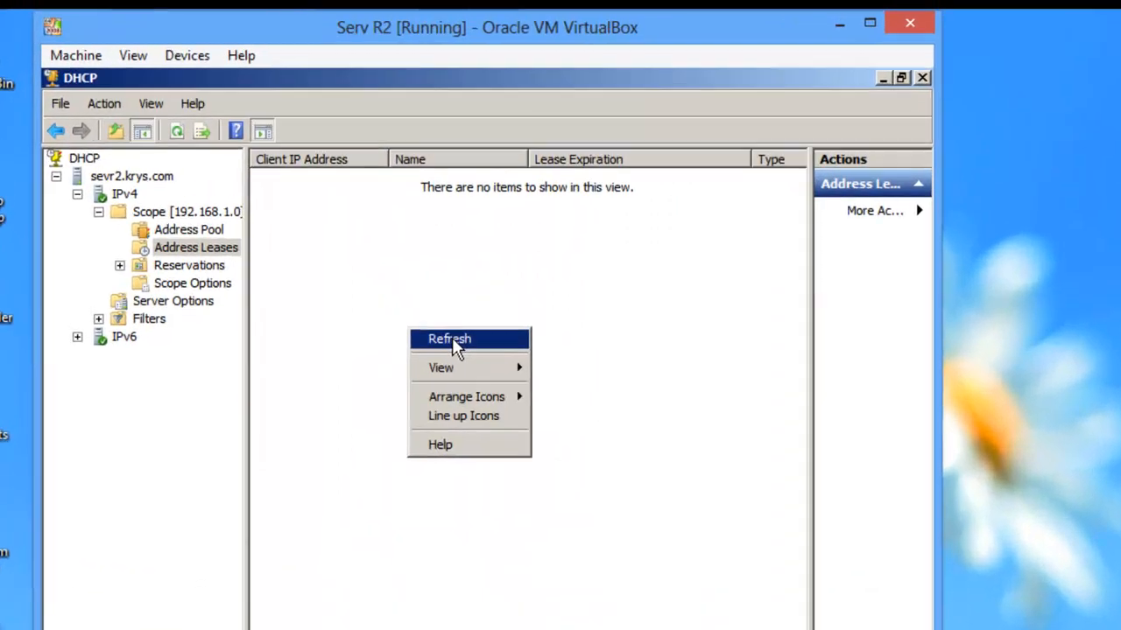
click(452, 341)
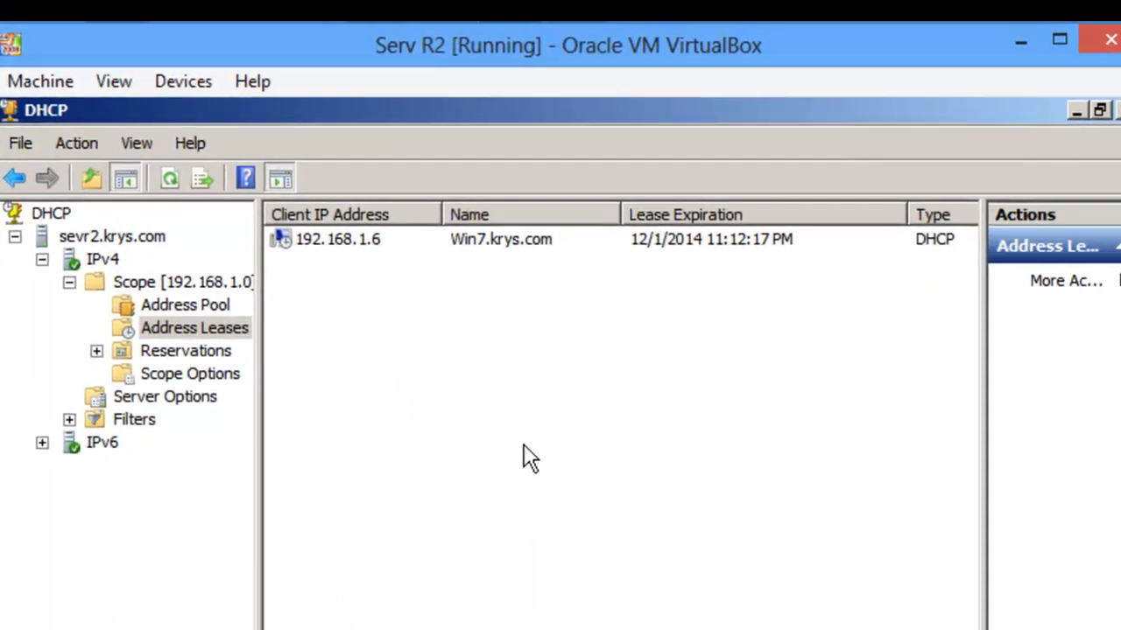